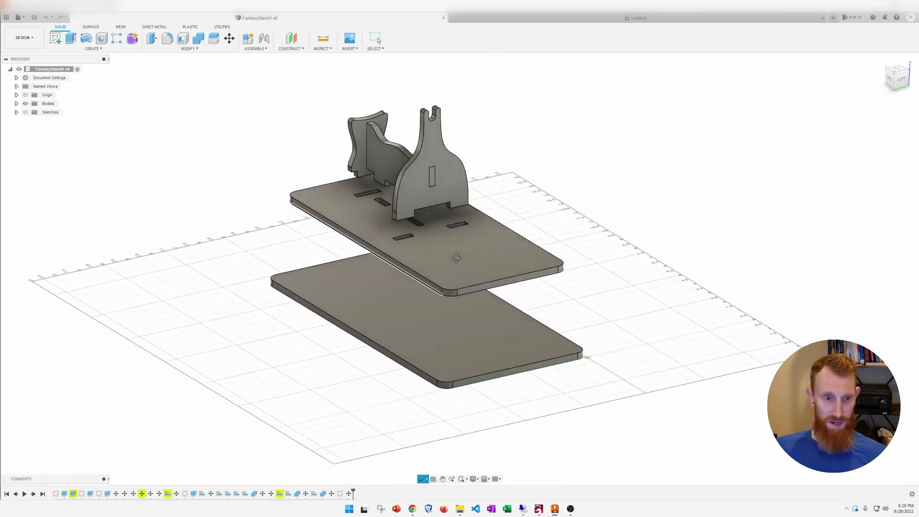
# Step: Switch from the stand model to the empty Untitled design, view it from the top, and start a new sketch
pyautogui.moveTo(455, 258); pyautogui.dragTo(326, 269)
pyautogui.press('Escape')
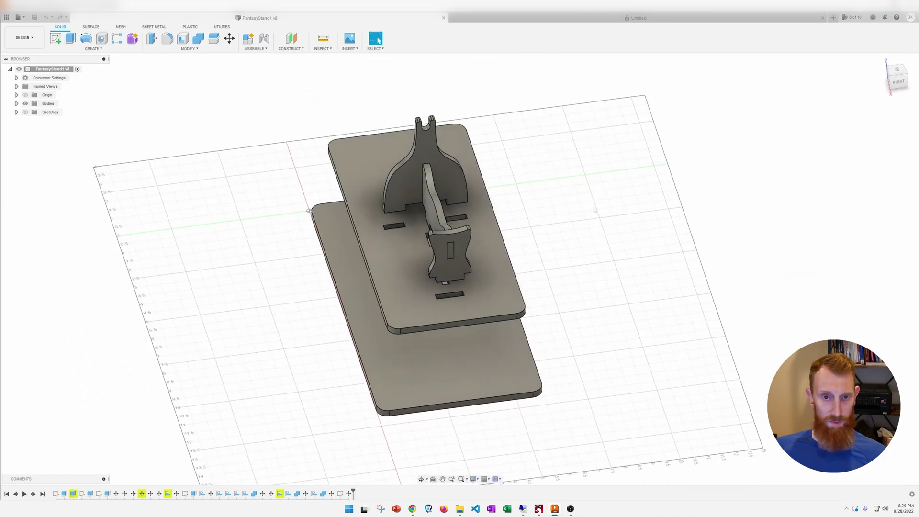
pyautogui.click(619, 20)
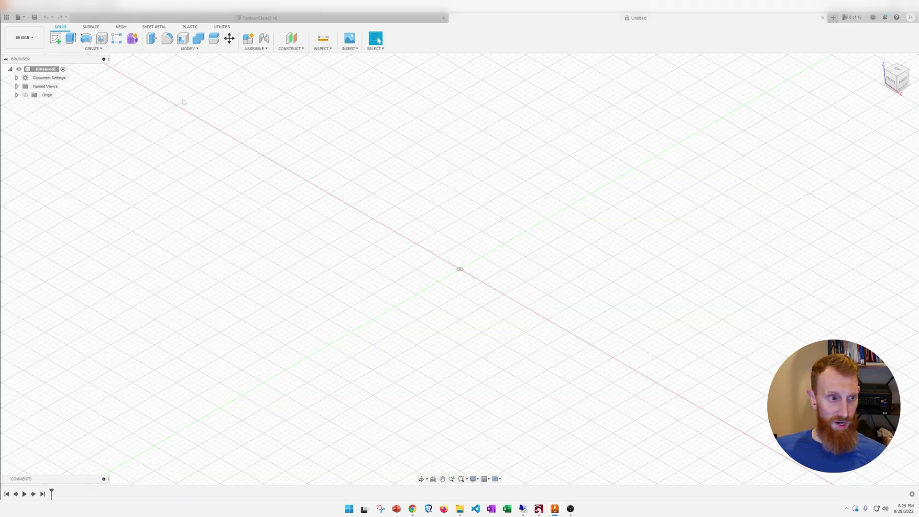
pyautogui.moveTo(485, 281); pyautogui.dragTo(429, 310, button='middle')
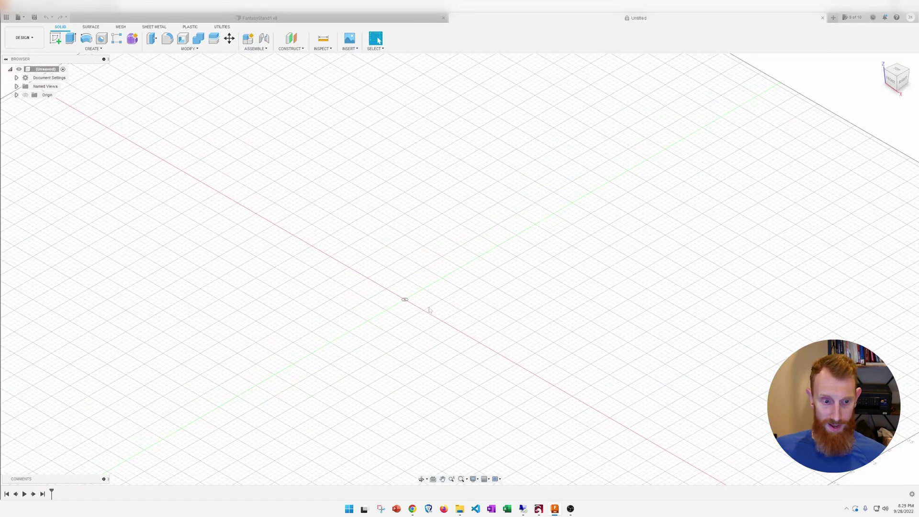
pyautogui.click(897, 70)
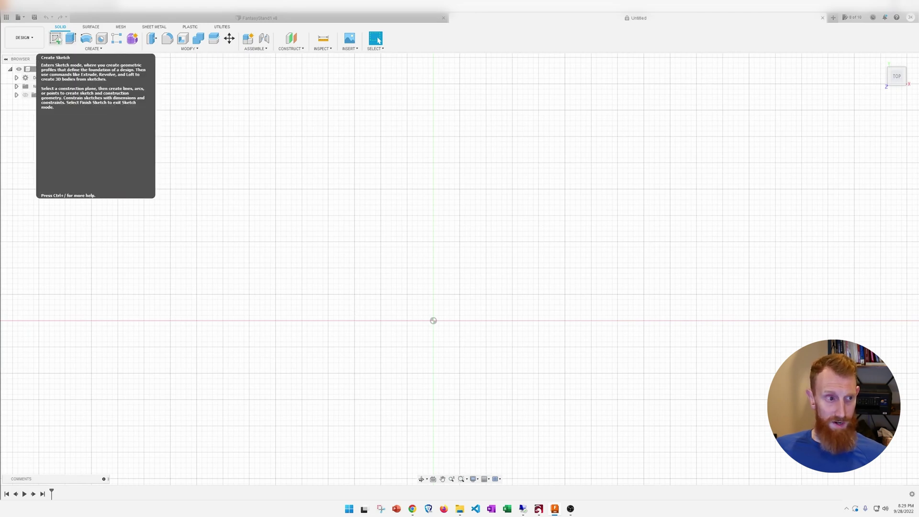
pyautogui.click(55, 38)
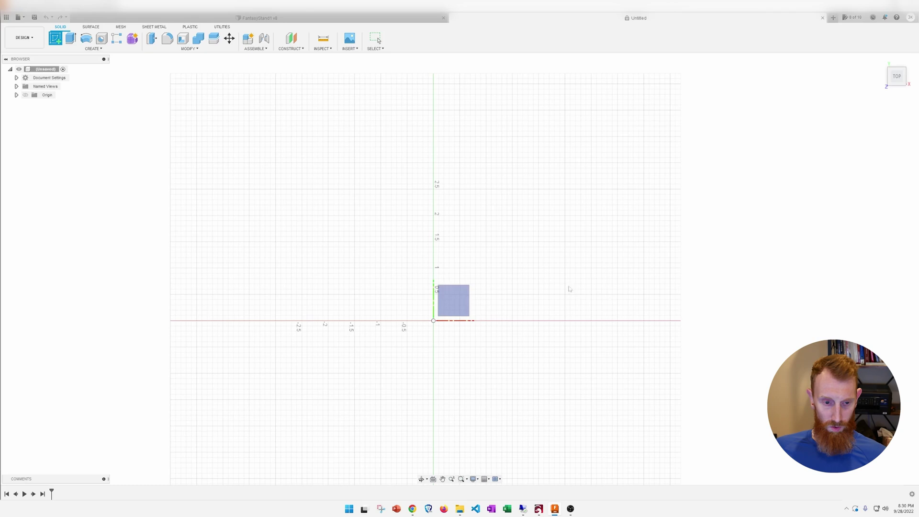
# Step: Place the new sketch on the ground origin plane, viewed from the top
pyautogui.keyDown('shift'); pyautogui.moveTo(544, 301); pyautogui.dragTo(488, 262, button='middle'); pyautogui.keyUp('shift')
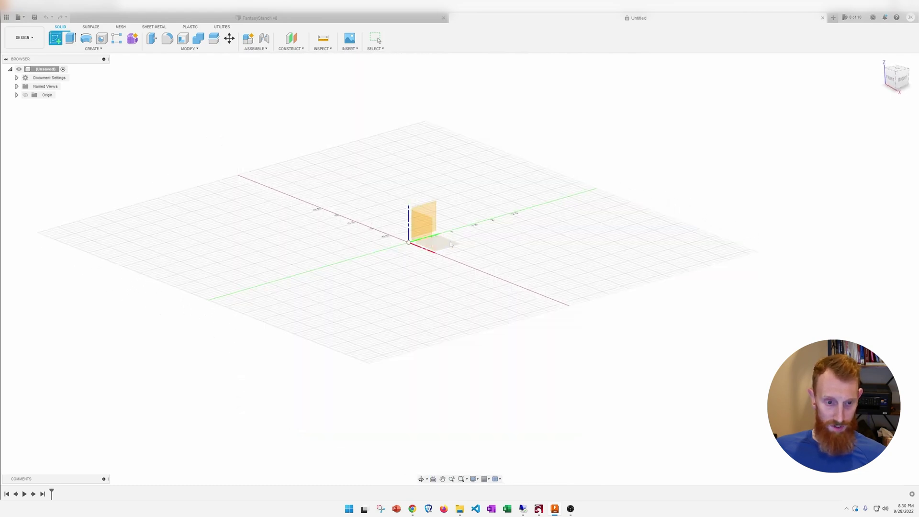
pyautogui.click(900, 71)
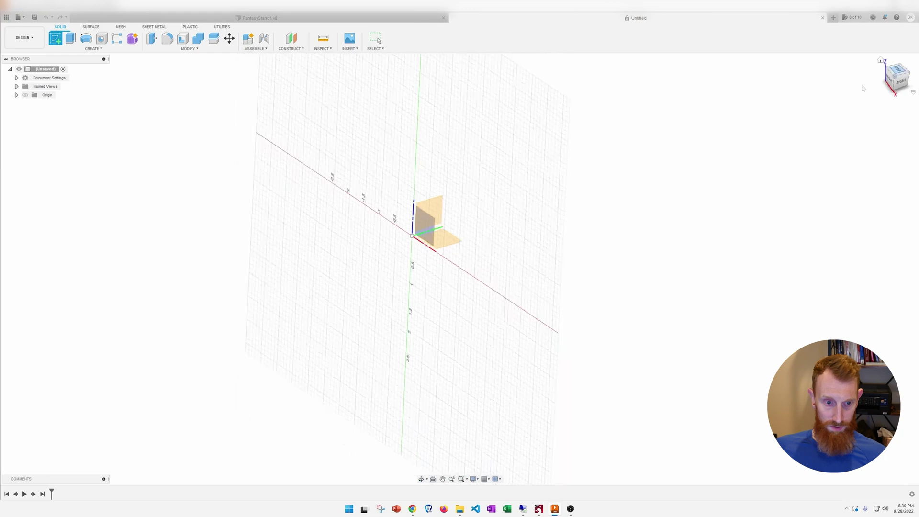
pyautogui.click(564, 372)
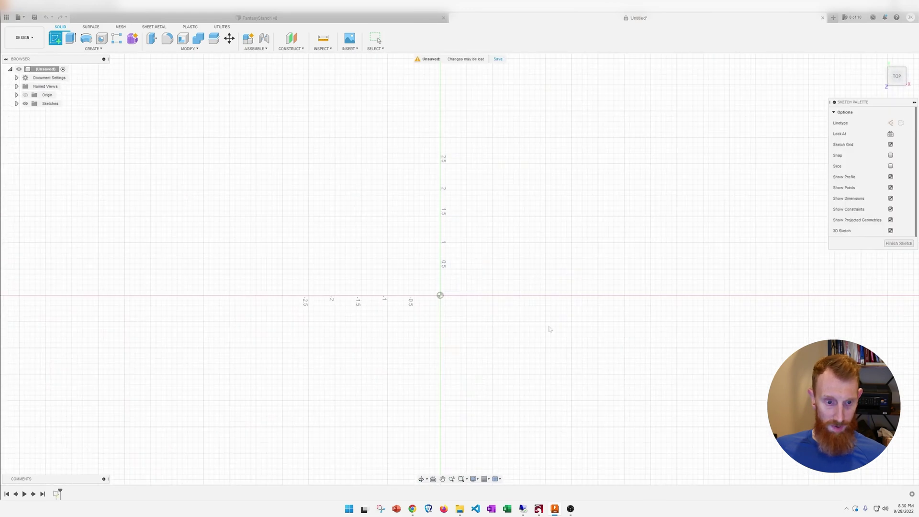
pyautogui.scroll(2, 472, 286)
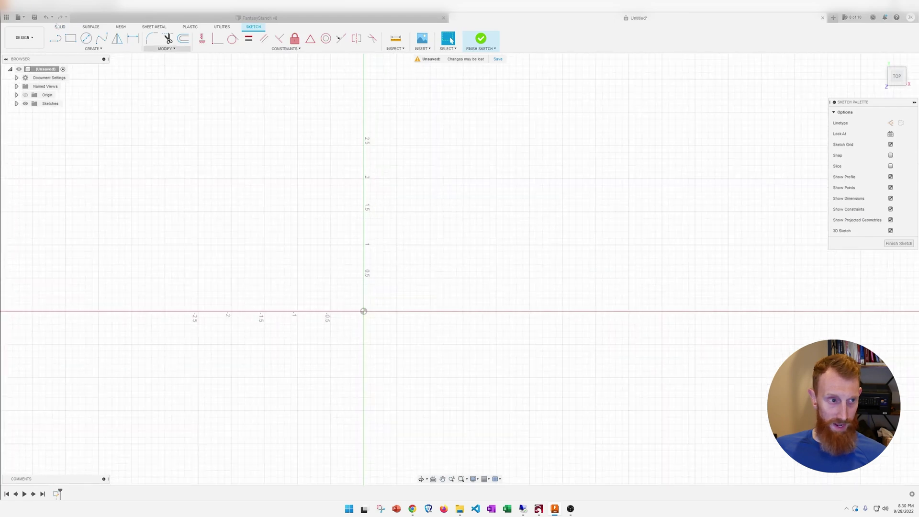
# Step: Draw a trial line triangle to the right of the origin, then undo it
pyautogui.click(56, 38)
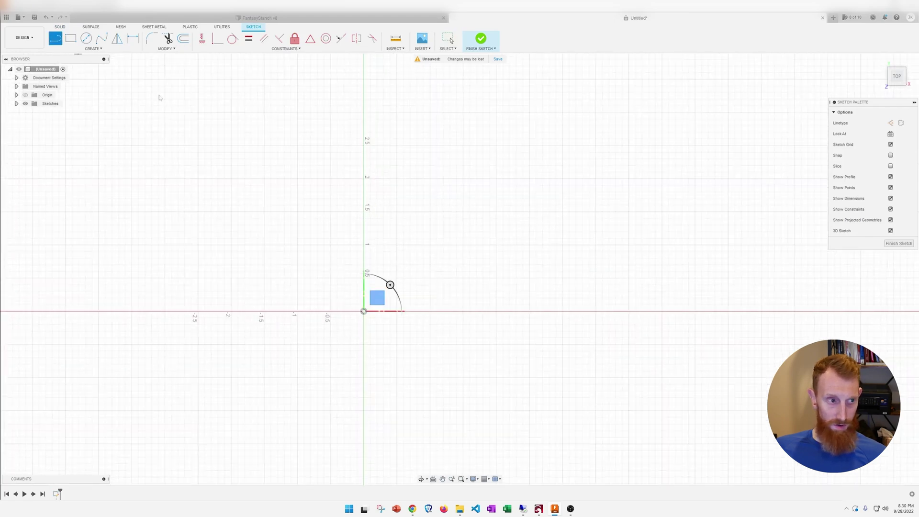
pyautogui.click(423, 295)
pyautogui.click(505, 178)
pyautogui.click(617, 228)
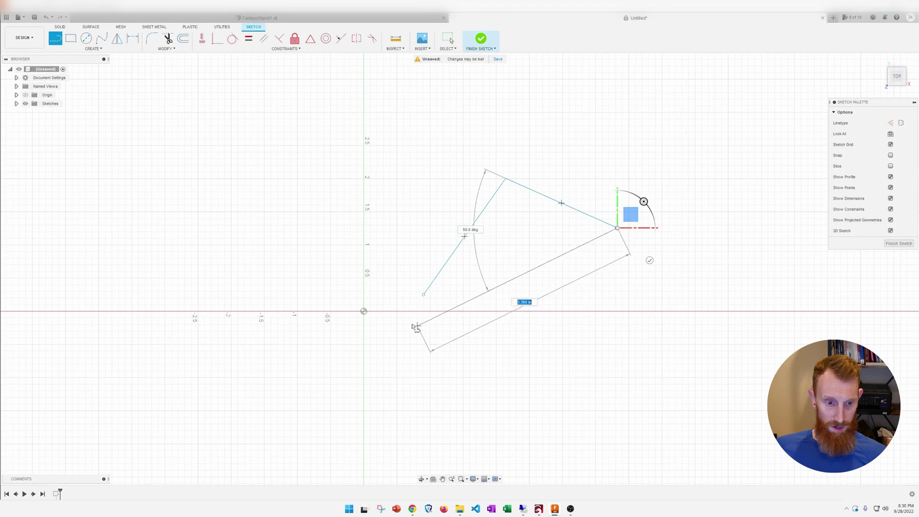
pyautogui.click(423, 294)
pyautogui.press('Escape')
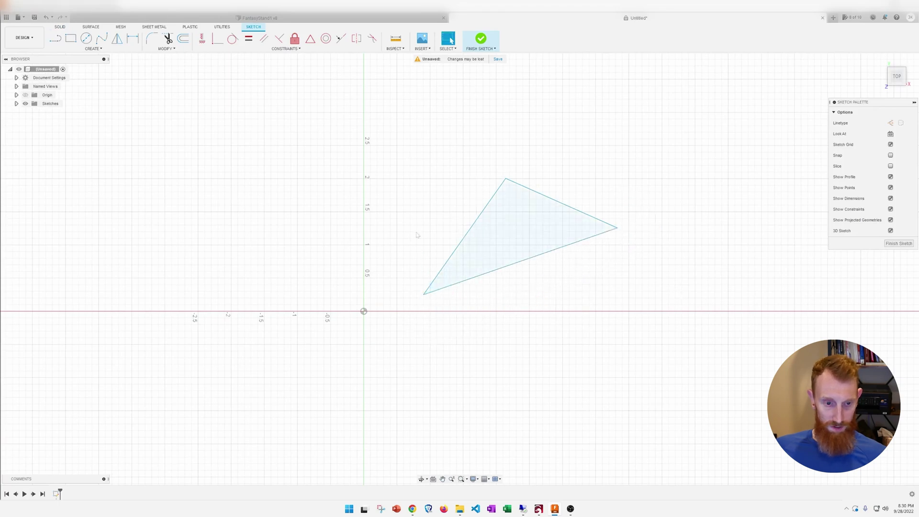
pyautogui.hotkey('ctrl', 'z')
pyautogui.hotkey('ctrl', 'z')
pyautogui.hotkey('ctrl', 'z')
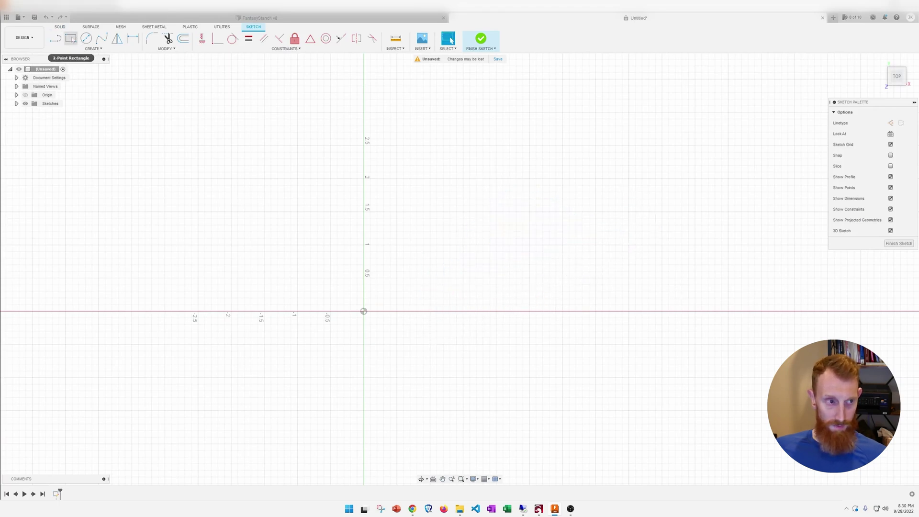
# Step: Draw a trial two-point rectangle, then select and delete it
pyautogui.press('r')
pyautogui.click(452, 188)
pyautogui.click(608, 285)
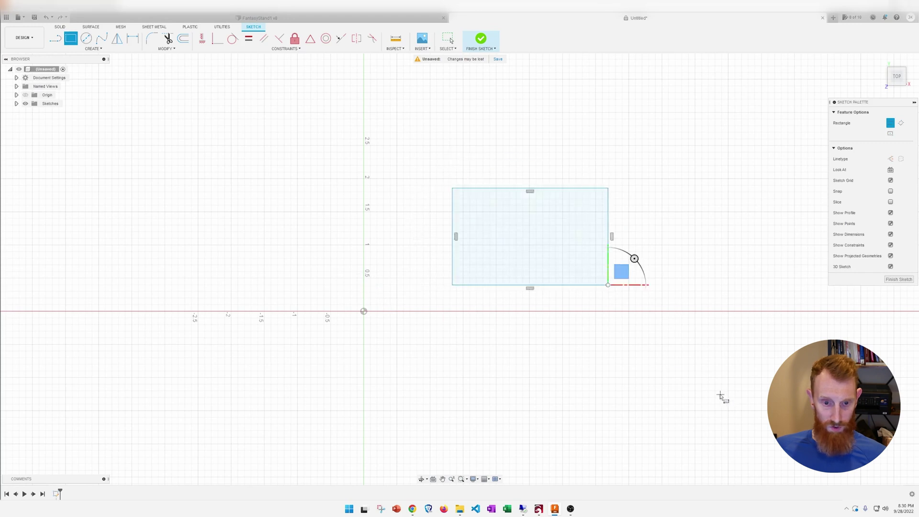
pyautogui.press('Escape')
pyautogui.click(497, 240)
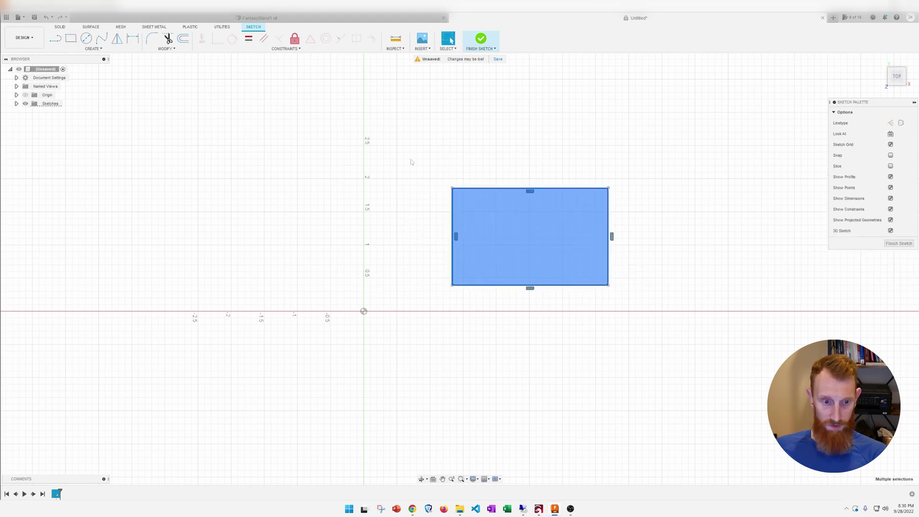
pyautogui.press('Delete')
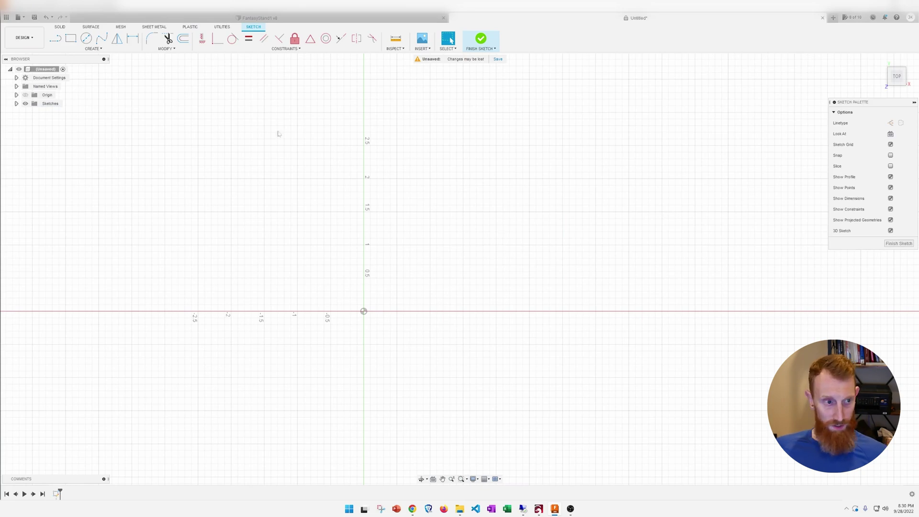
# Step: Draw a 2 in by 1 in rectangle up and right of the origin, then recentre the view on it
pyautogui.press('r')
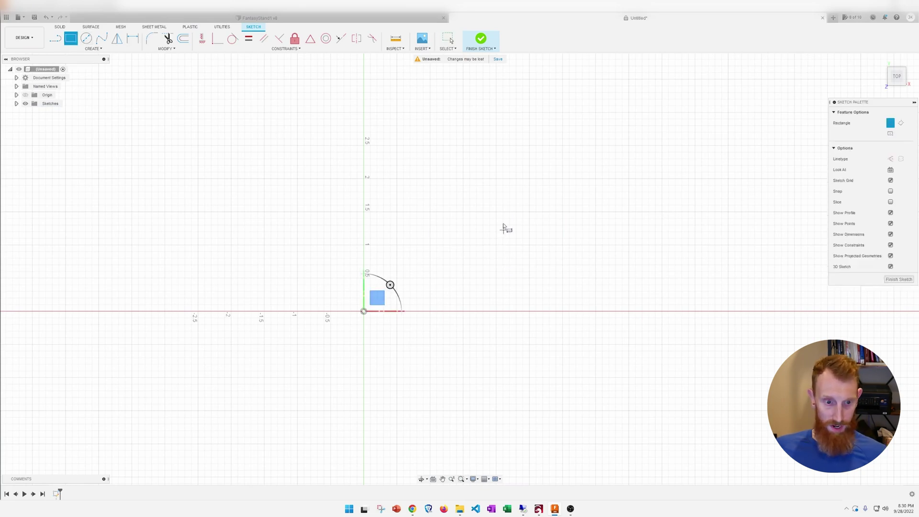
pyautogui.click(503, 169)
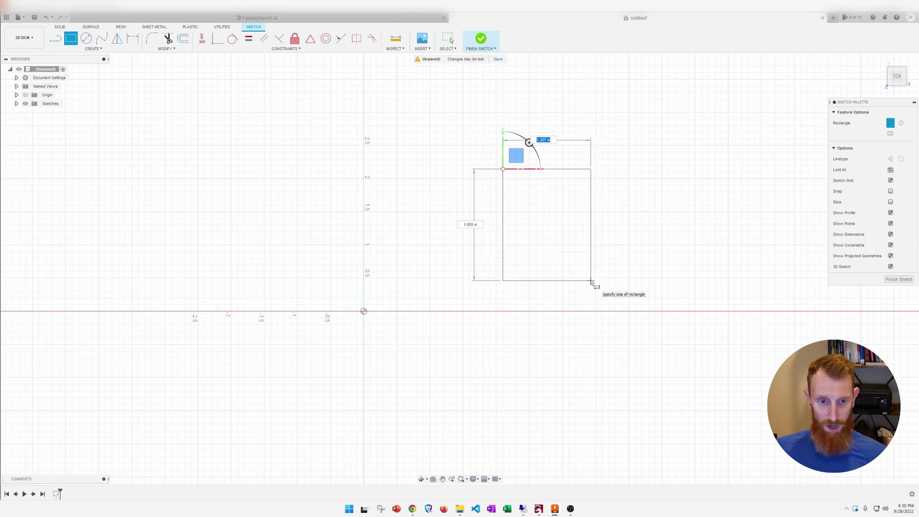
pyautogui.write('2')
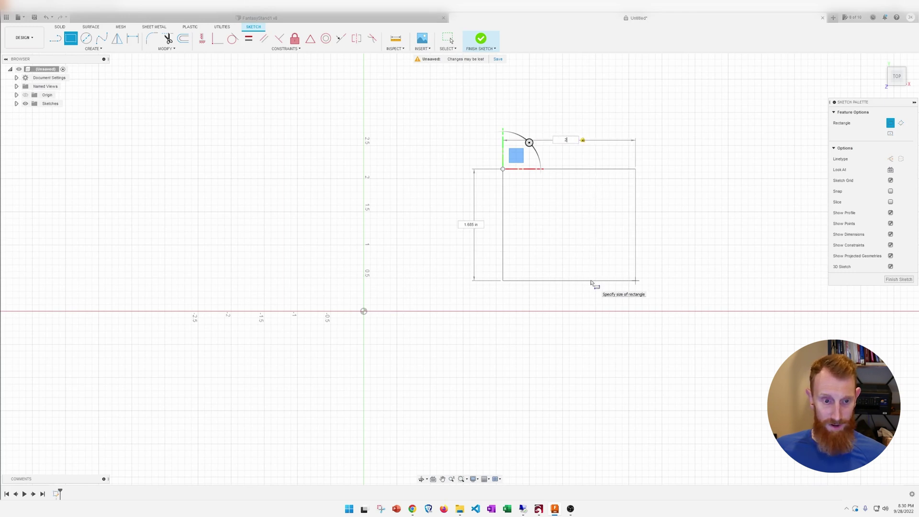
pyautogui.press('Tab')
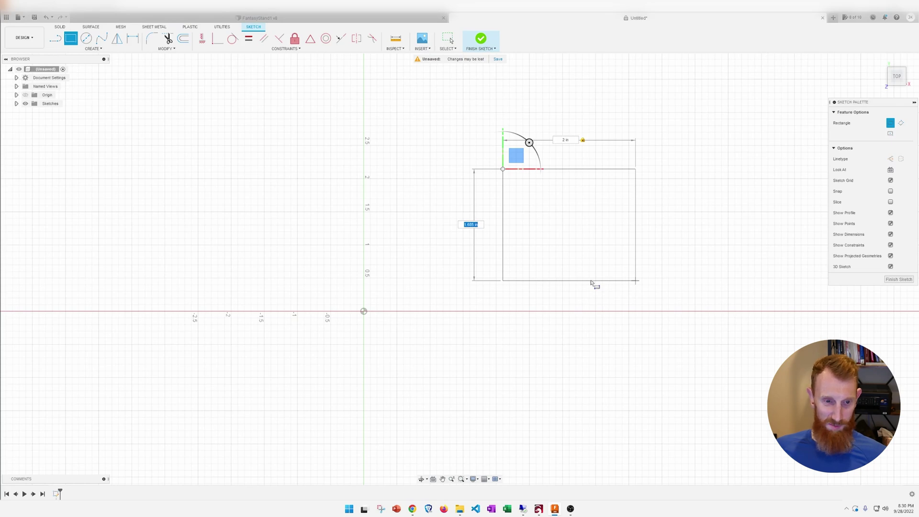
pyautogui.write('1')
pyautogui.press('Return')
pyautogui.press('Escape')
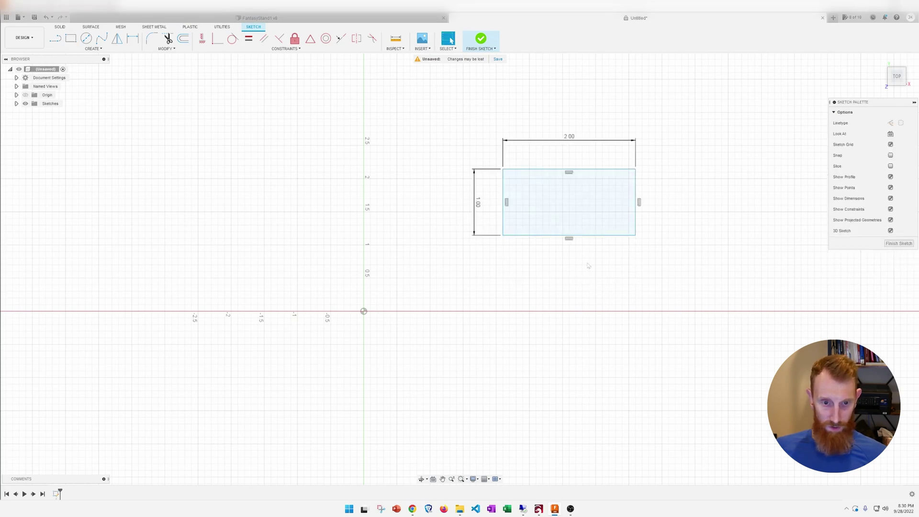
pyautogui.moveTo(607, 193); pyautogui.dragTo(560, 240, button='middle')
pyautogui.scroll(5, 536, 243)
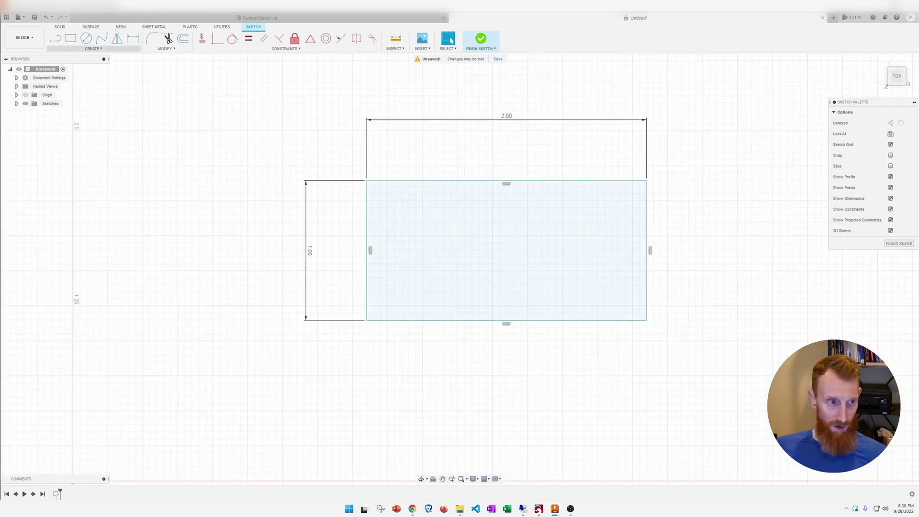
pyautogui.click(102, 39)
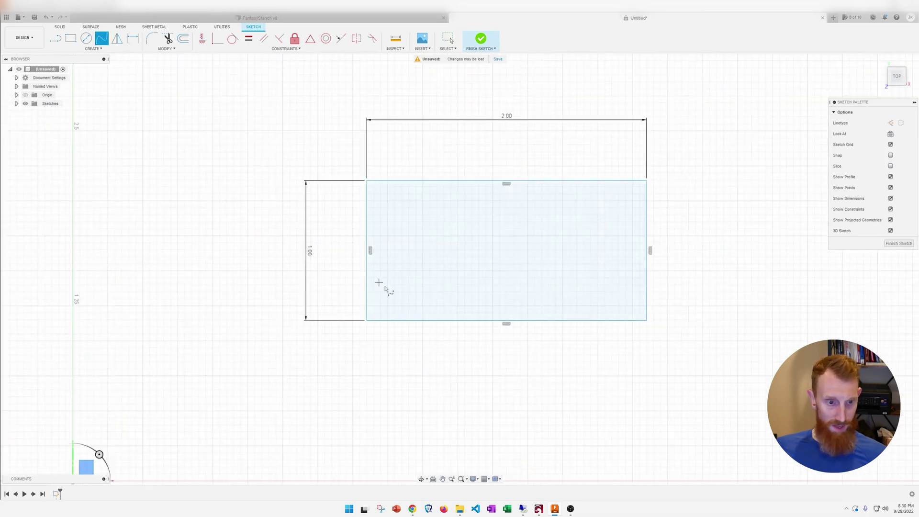
# Step: Draw a spline from the rectangle's left edge through the bottom midpoint to the right edge
pyautogui.click(367, 221)
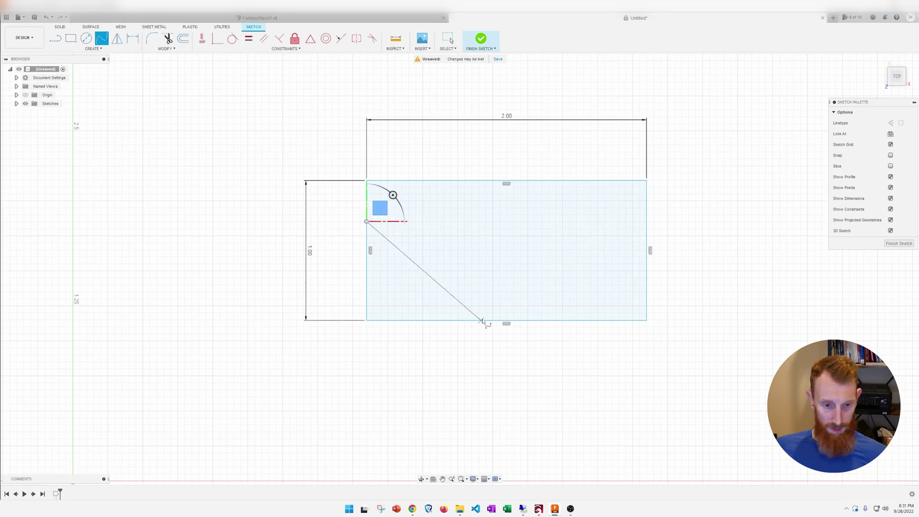
pyautogui.click(507, 320)
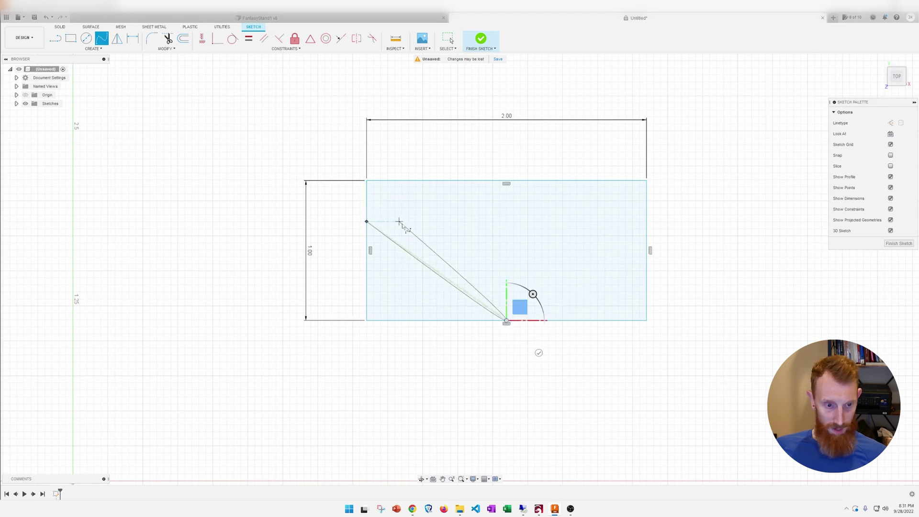
pyautogui.click(646, 221)
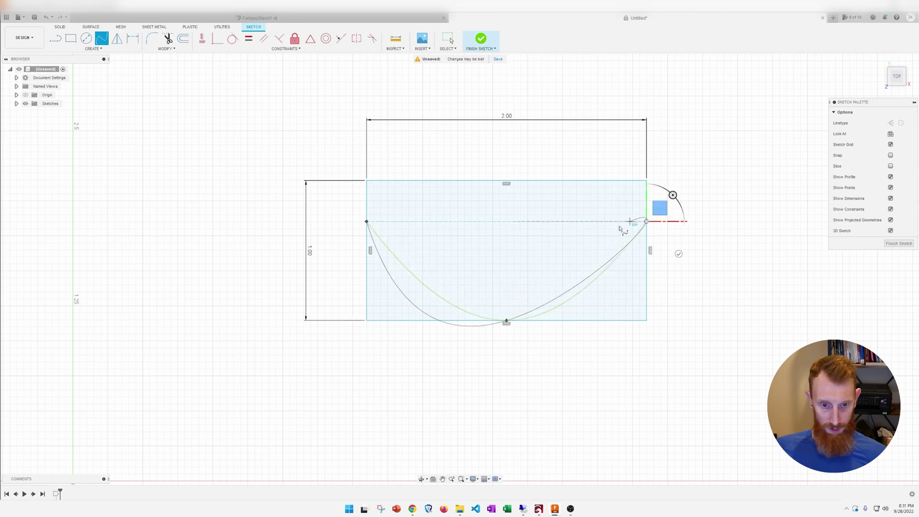
pyautogui.press('Escape')
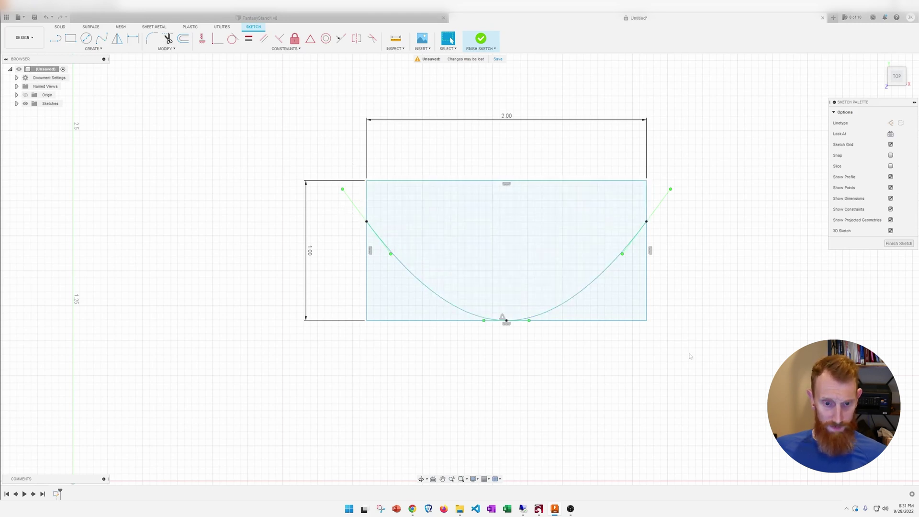
# Step: Trim the rectangle's bottom and lower side segments below the spline, leaving a bowl shape
pyautogui.moveTo(703, 366); pyautogui.dragTo(312, 149)
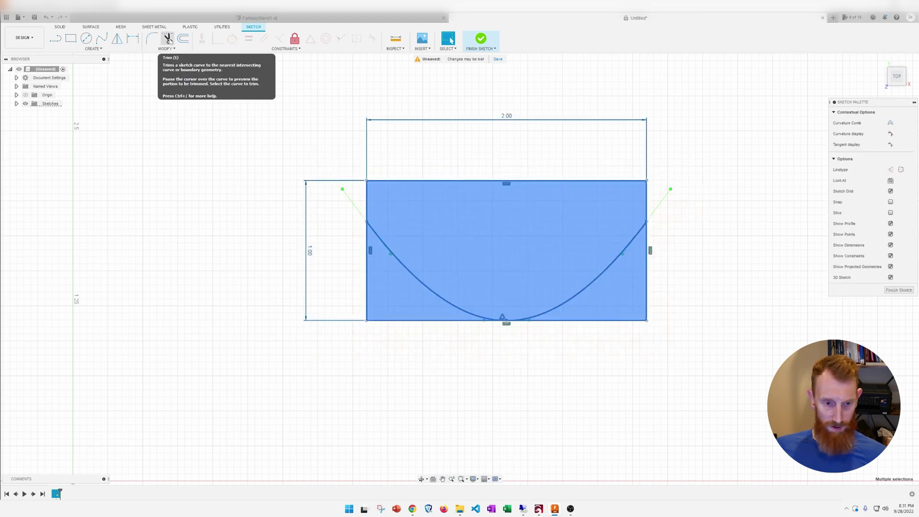
pyautogui.click(168, 38)
pyautogui.click(631, 335)
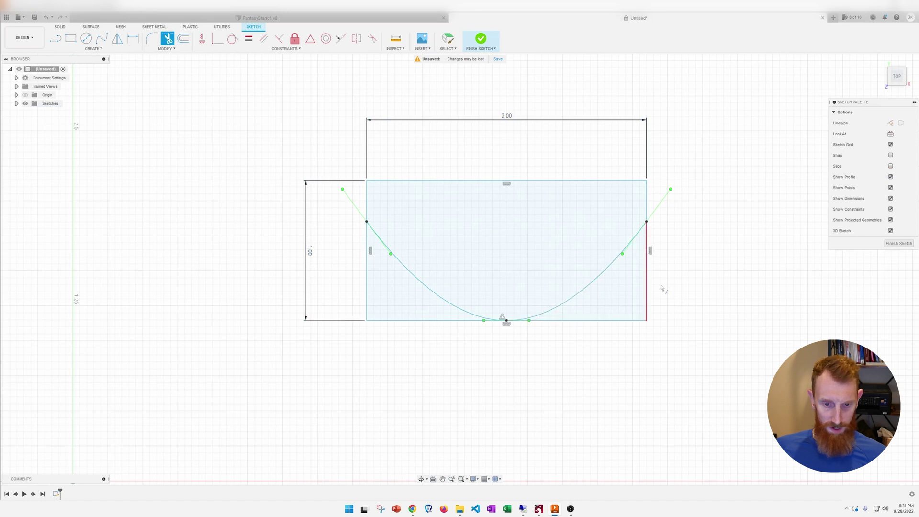
pyautogui.click(660, 289)
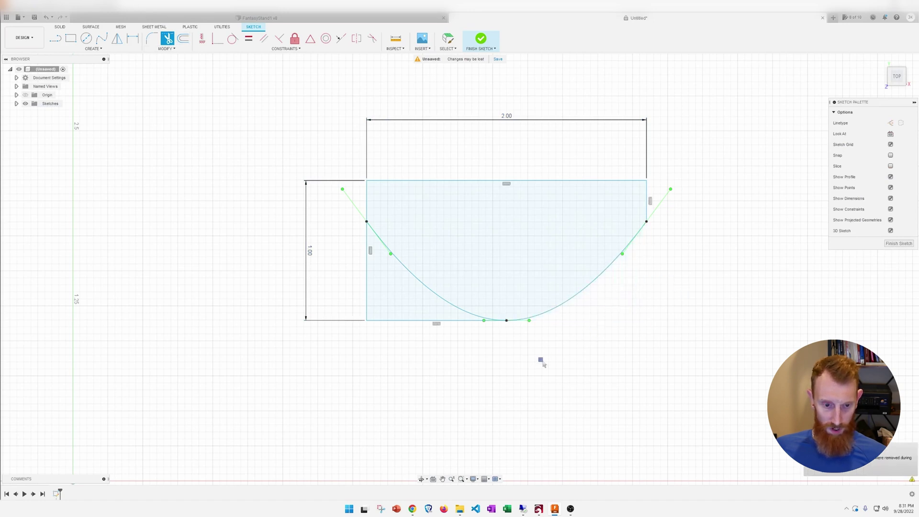
pyautogui.click(378, 321)
pyautogui.click(367, 311)
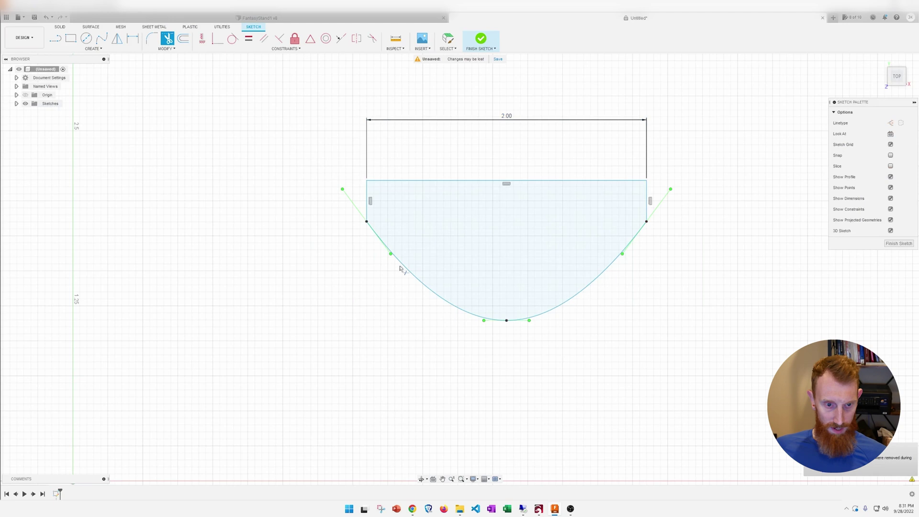
pyautogui.scroll(2, 474, 249)
pyautogui.scroll(-4, 499, 268)
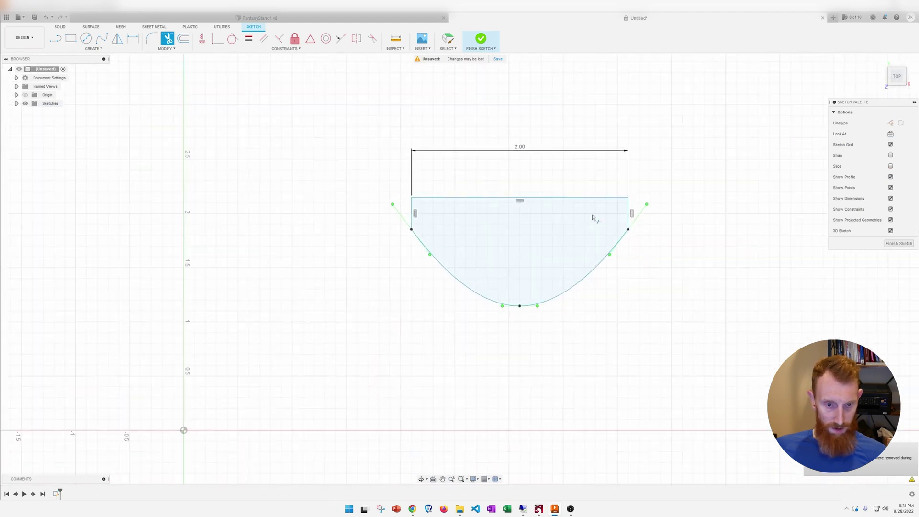
pyautogui.moveTo(598, 219); pyautogui.dragTo(459, 242, button='middle')
pyautogui.moveTo(335, 213); pyautogui.dragTo(469, 146, button='middle')
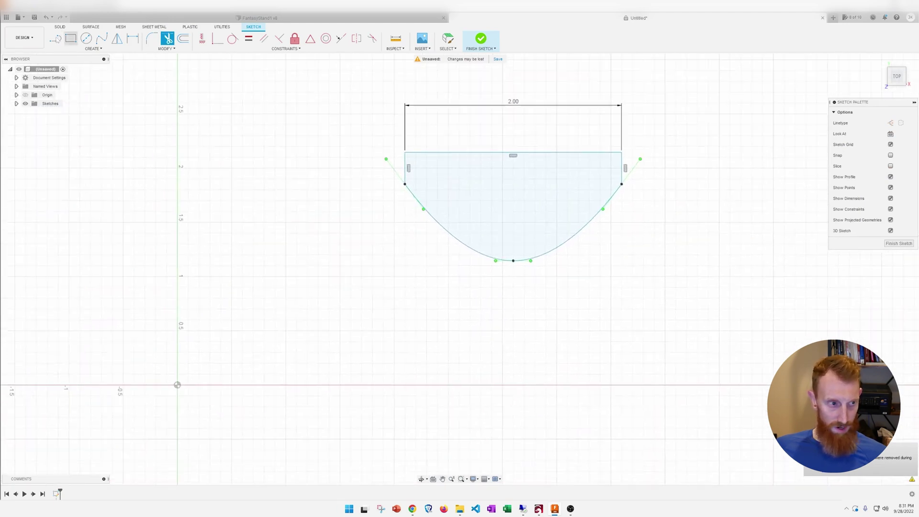
# Step: Draw a 0.3 in diameter circle centred below the top edge's midpoint
pyautogui.press('c')
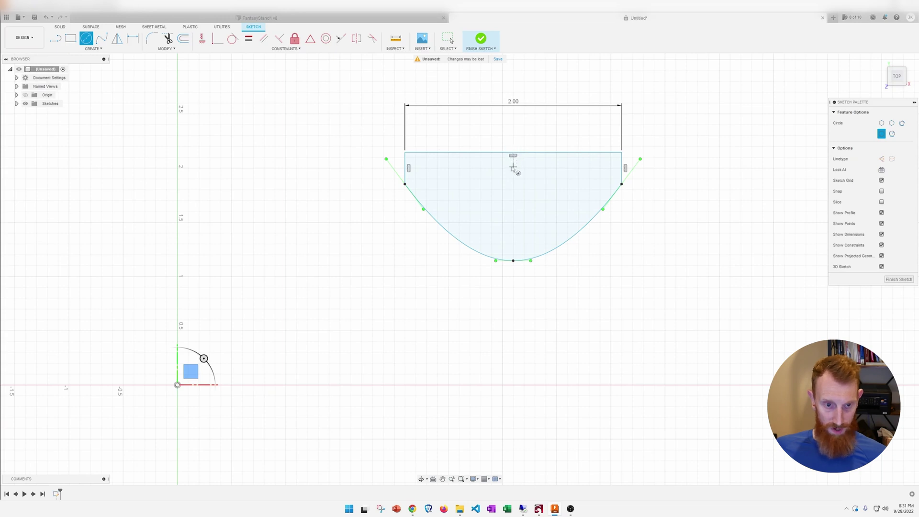
pyautogui.click(512, 196)
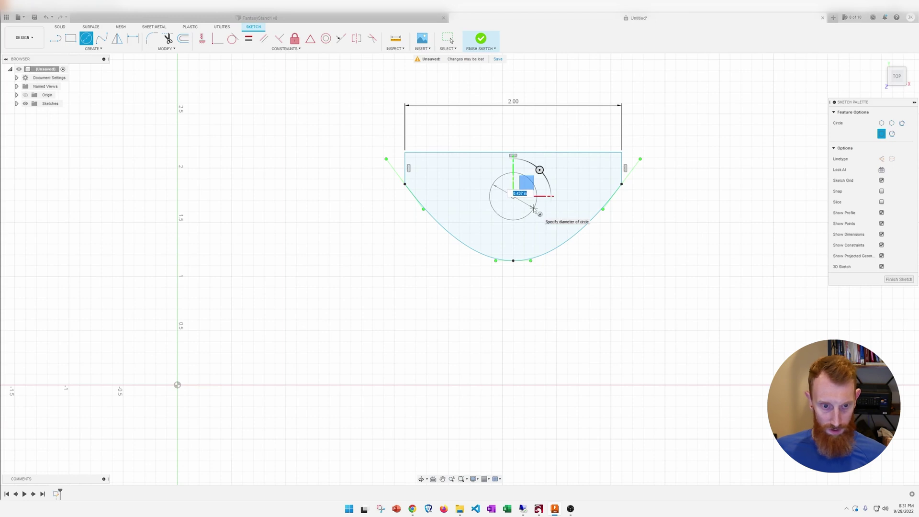
pyautogui.write('.3')
pyautogui.press('Return')
pyautogui.press('Escape')
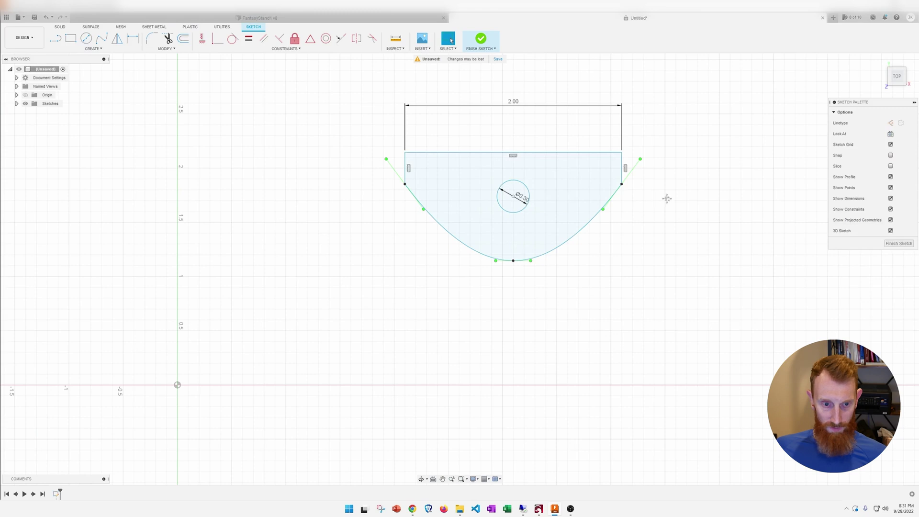
pyautogui.moveTo(667, 197); pyautogui.dragTo(613, 254, button='middle')
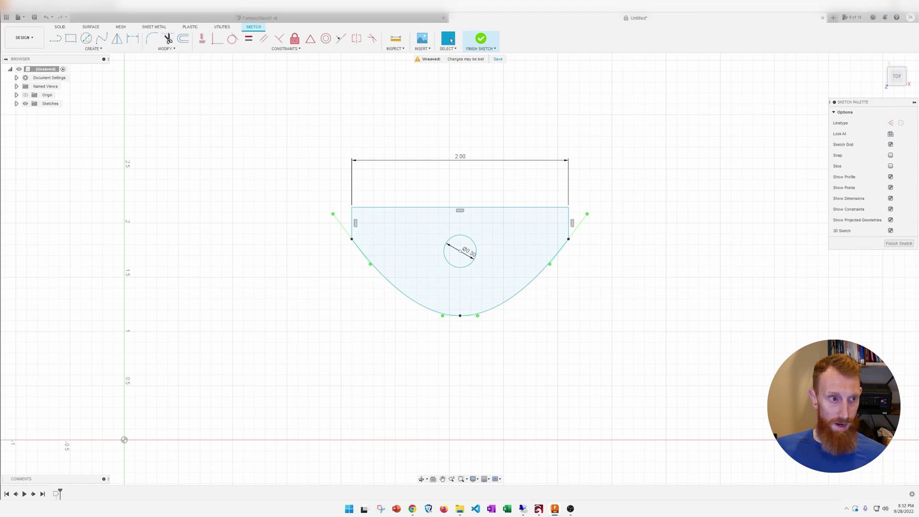
pyautogui.click(59, 27)
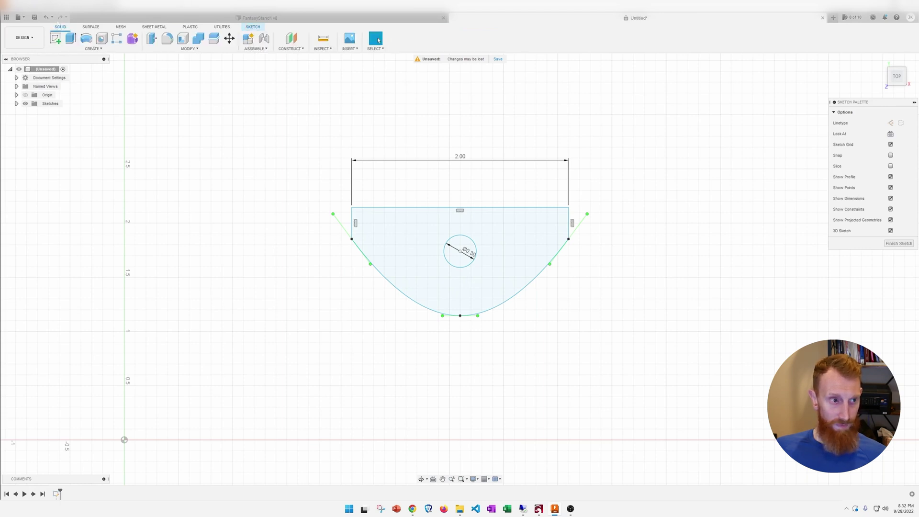
# Step: Extrude the bowl profile 0.25 in and orbit to view the part in 3D
pyautogui.click(71, 38)
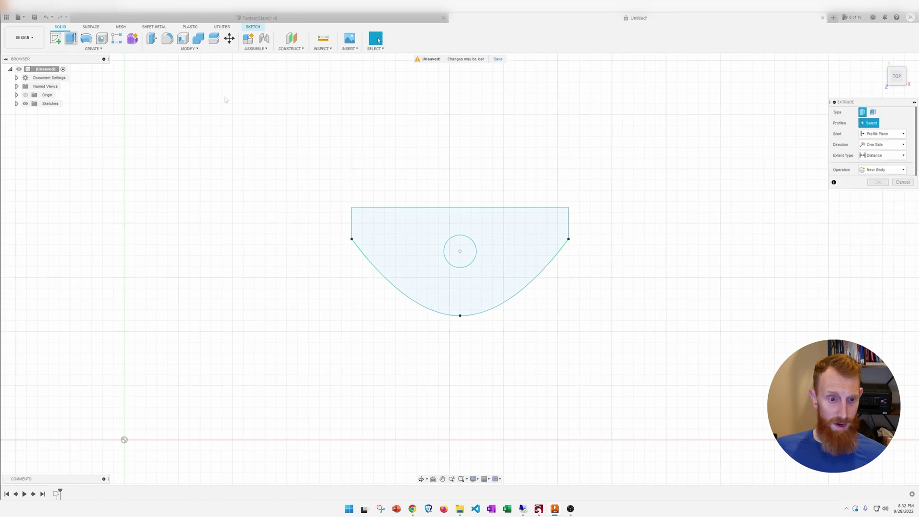
pyautogui.click(529, 239)
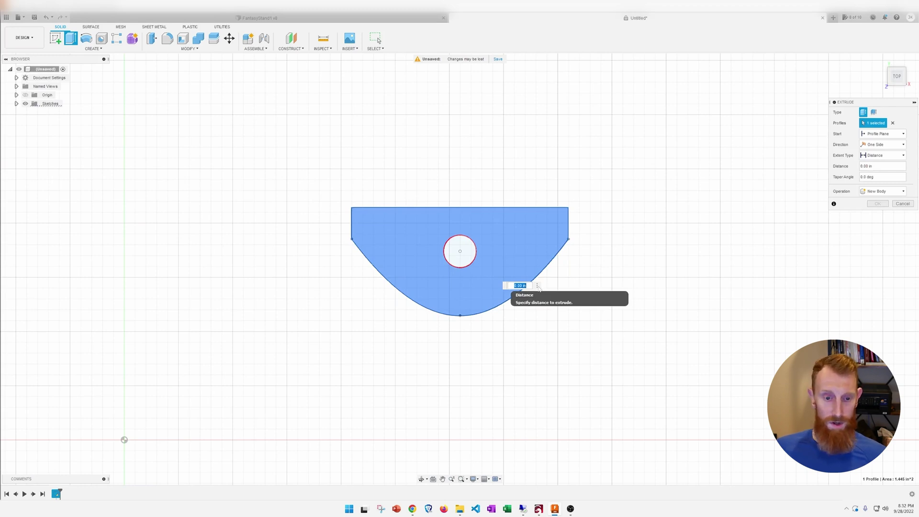
pyautogui.press('BackSpace')
pyautogui.write('.25')
pyautogui.press('Return')
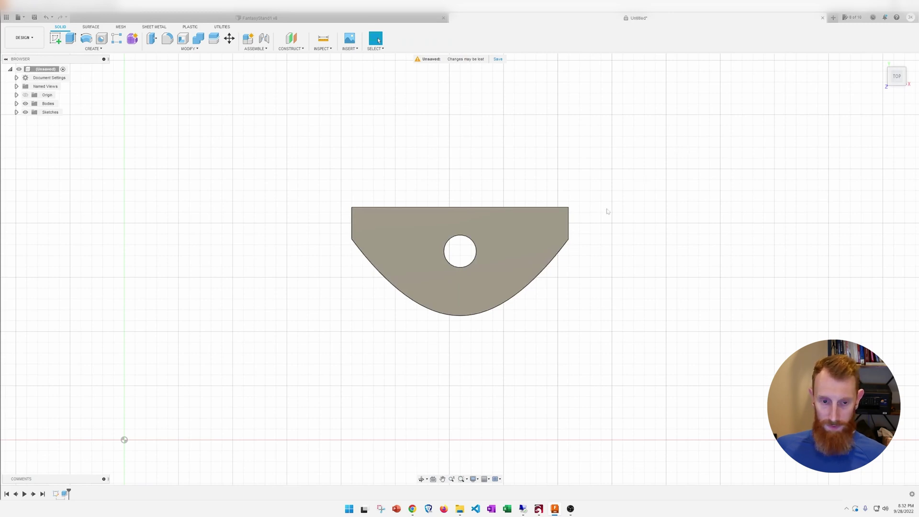
pyautogui.keyDown('shift'); pyautogui.moveTo(630, 191); pyautogui.dragTo(566, 167, button='middle'); pyautogui.keyUp('shift')
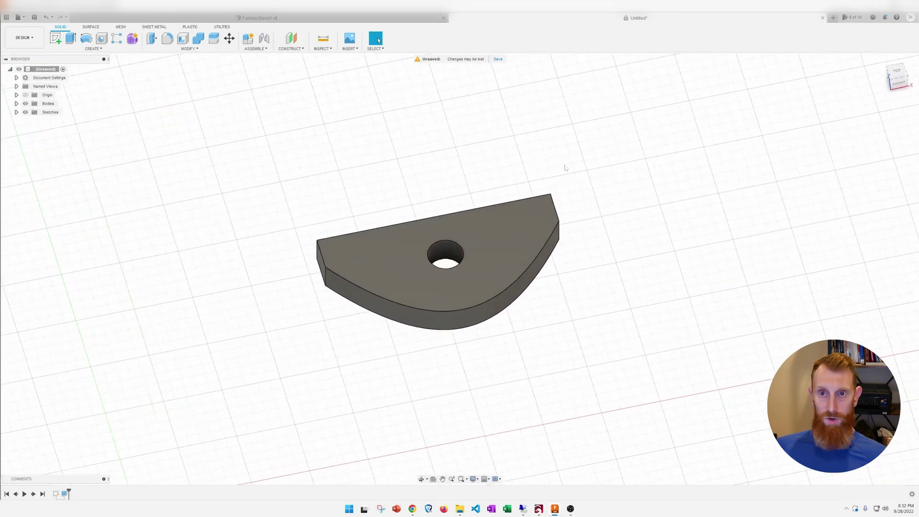
# Step: Toggle Sketch1 and Body1 visibility in the browser so both end up shown on the part
pyautogui.click(16, 112)
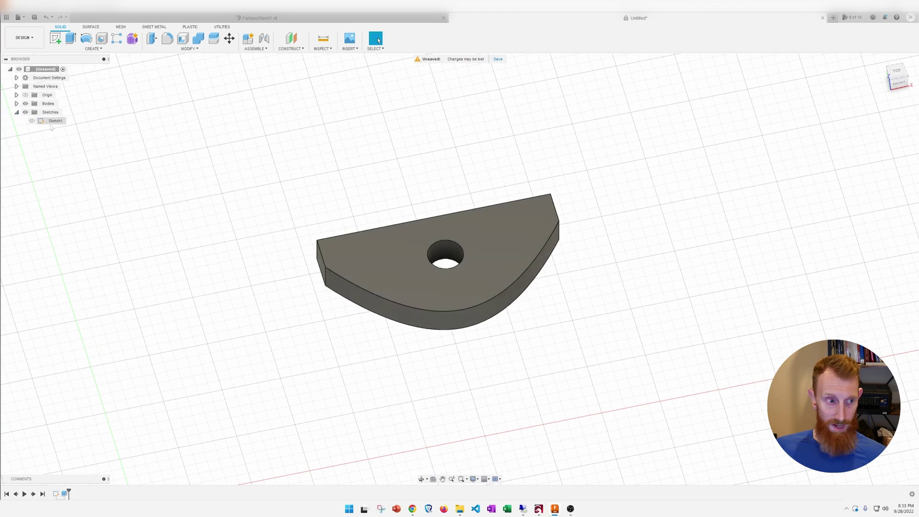
pyautogui.click(32, 122)
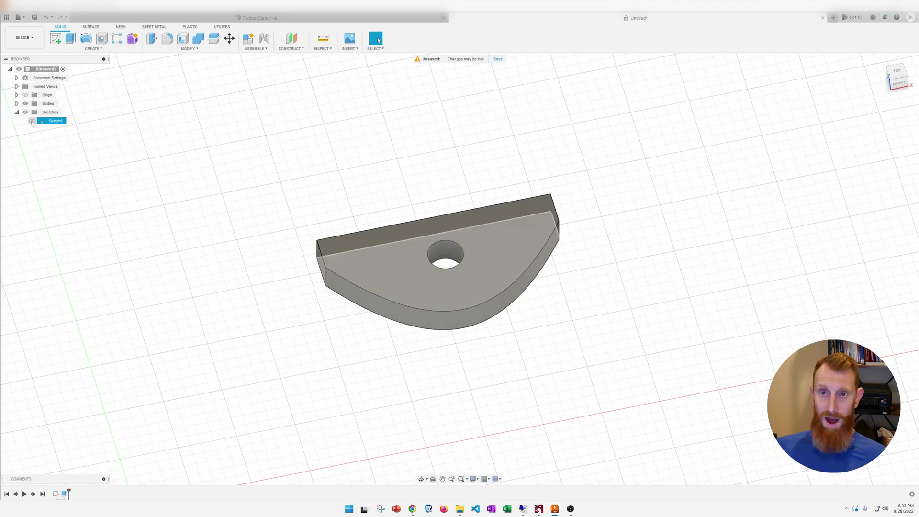
pyautogui.click(32, 121)
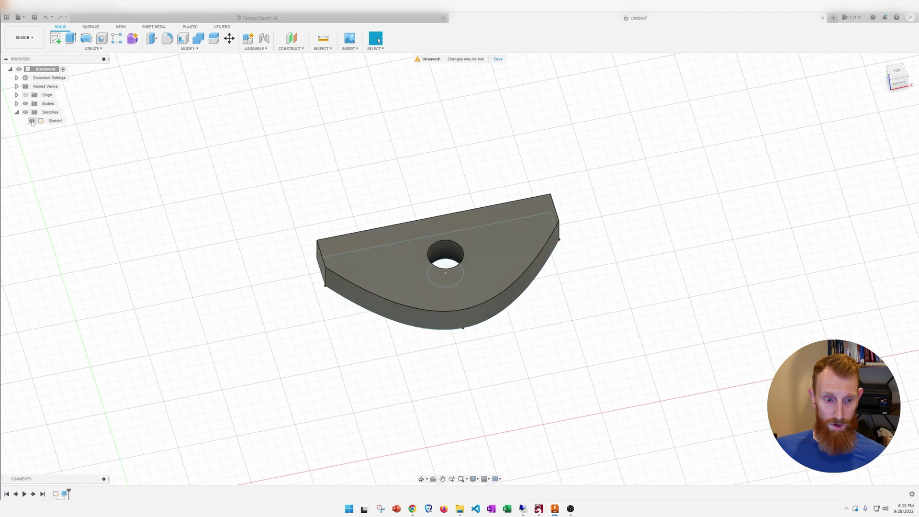
pyautogui.click(32, 121)
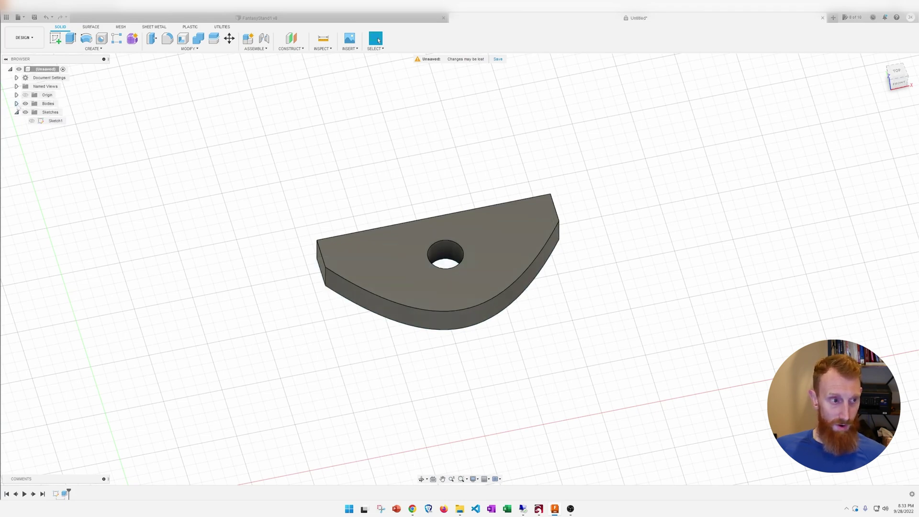
pyautogui.click(17, 103)
pyautogui.click(32, 112)
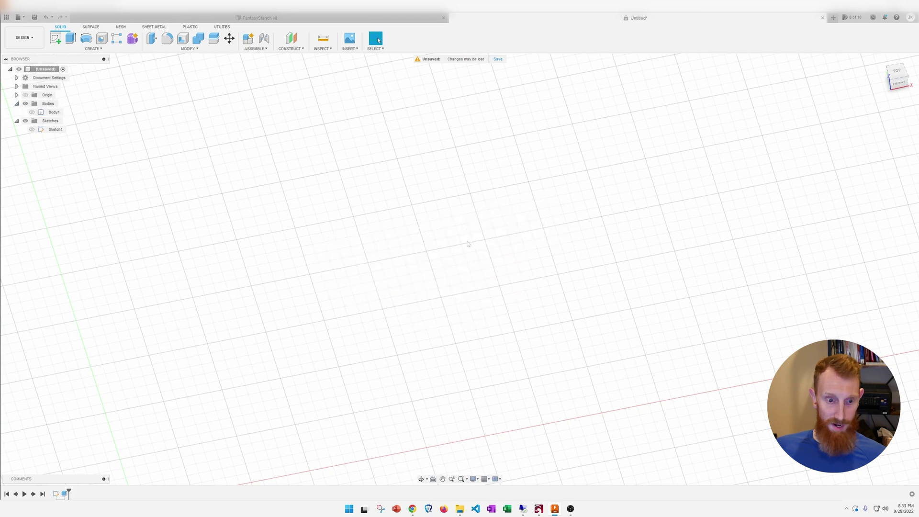
pyautogui.click(32, 130)
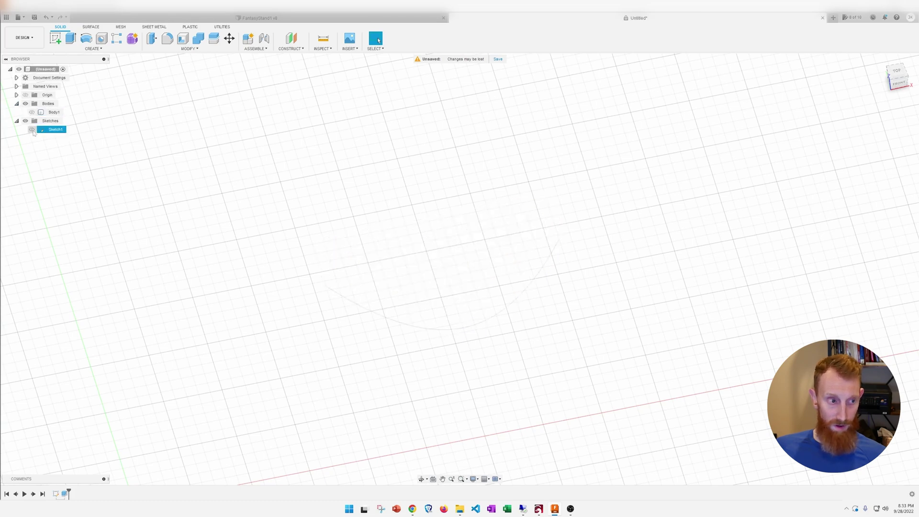
pyautogui.click(31, 129)
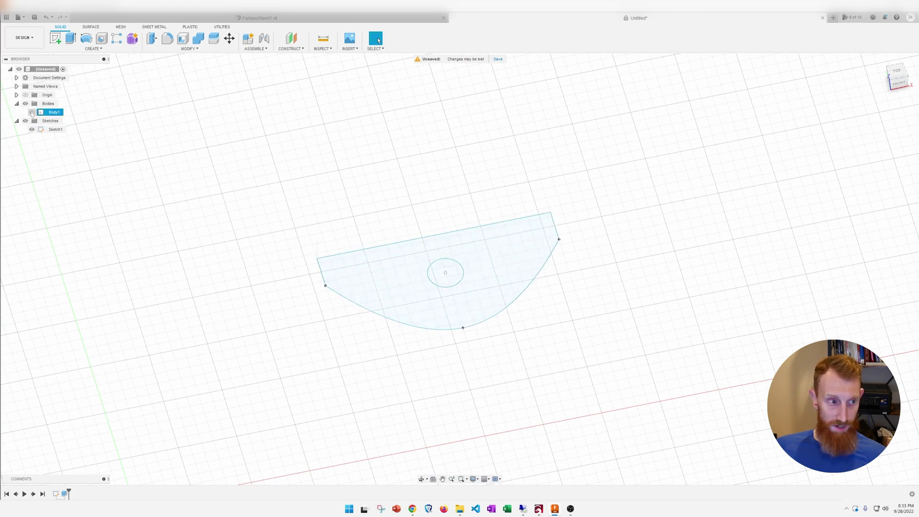
pyautogui.click(32, 113)
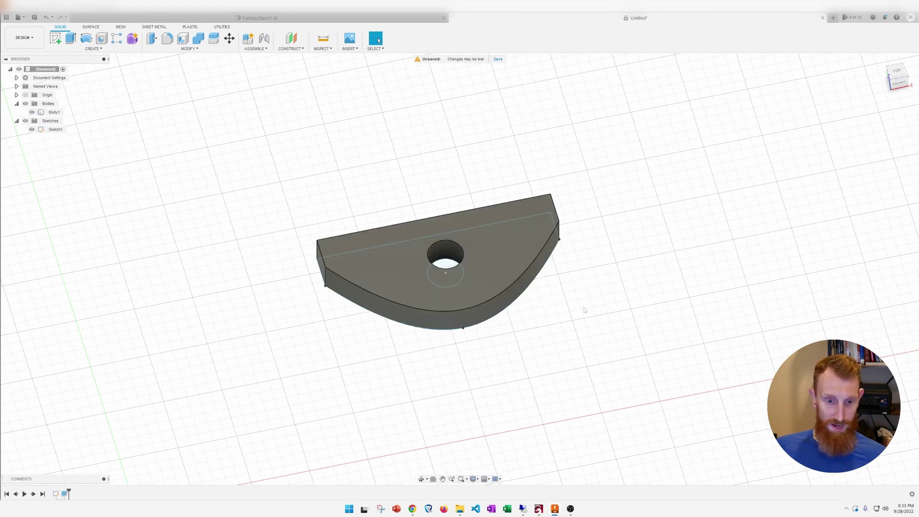
pyautogui.moveTo(600, 311); pyautogui.dragTo(521, 271, button='middle')
pyautogui.keyDown('shift'); pyautogui.moveTo(454, 279); pyautogui.dragTo(531, 276, button='middle'); pyautogui.keyUp('shift')
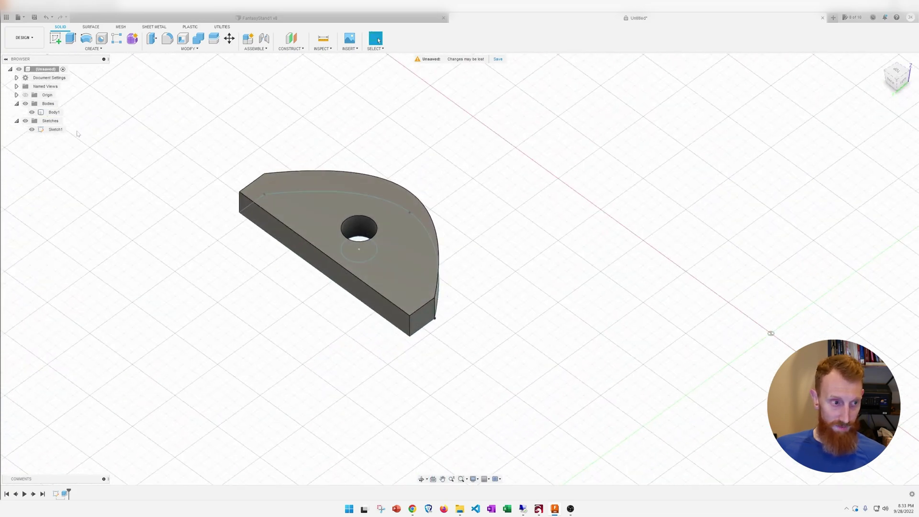
pyautogui.keyDown('shift'); pyautogui.moveTo(575, 294); pyautogui.dragTo(451, 288, button='middle'); pyautogui.keyUp('shift')
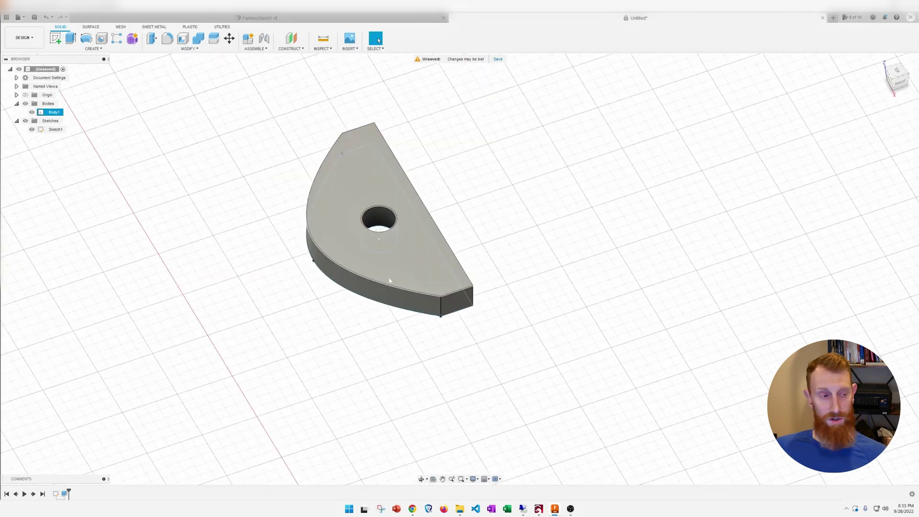
# Step: Export Sketch1 as a DXF file named testfile into the Downloads folder
pyautogui.rightClick(54, 129)
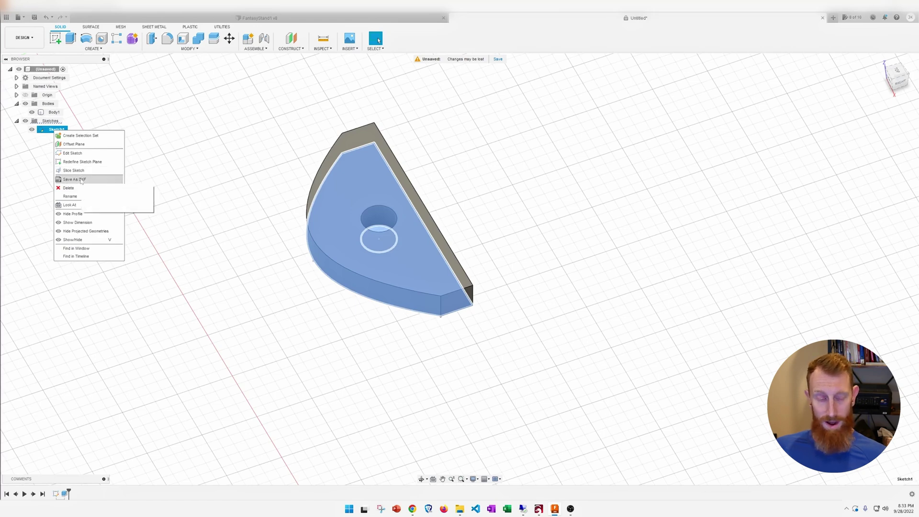
pyautogui.click(81, 179)
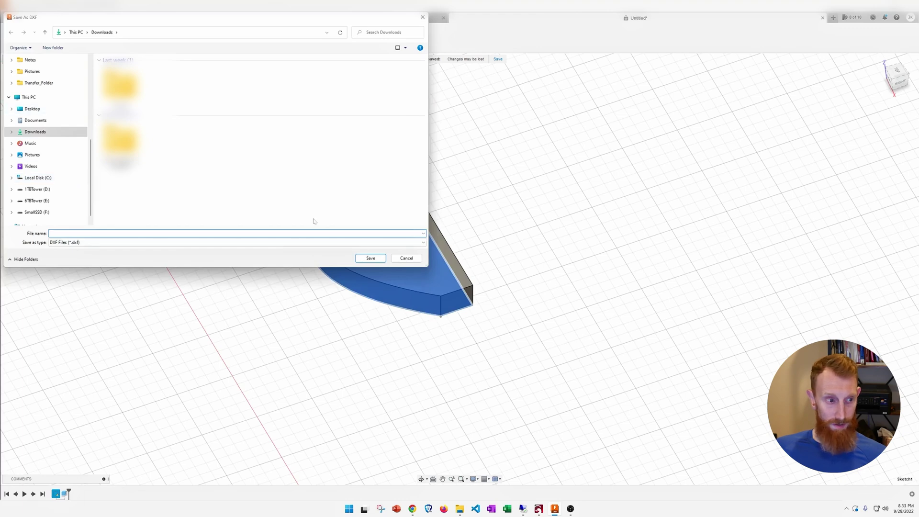
pyautogui.write('tes')
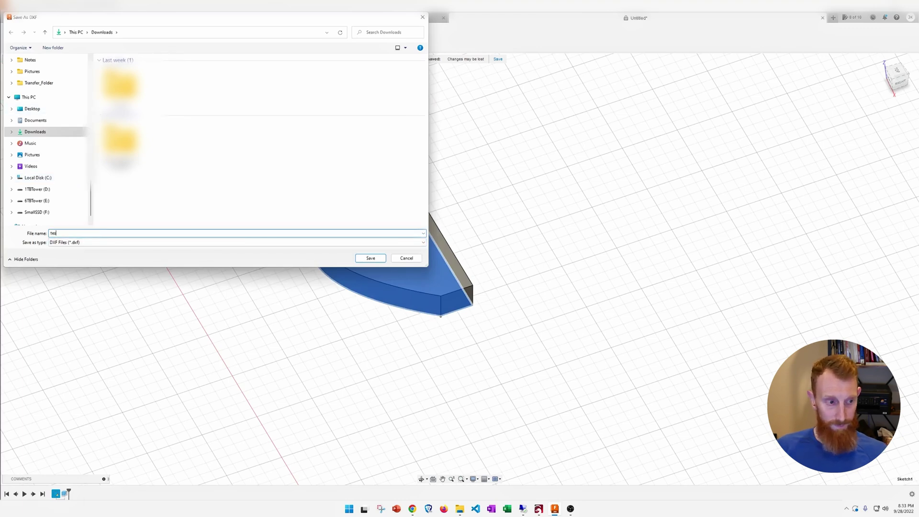
pyautogui.write('tfile')
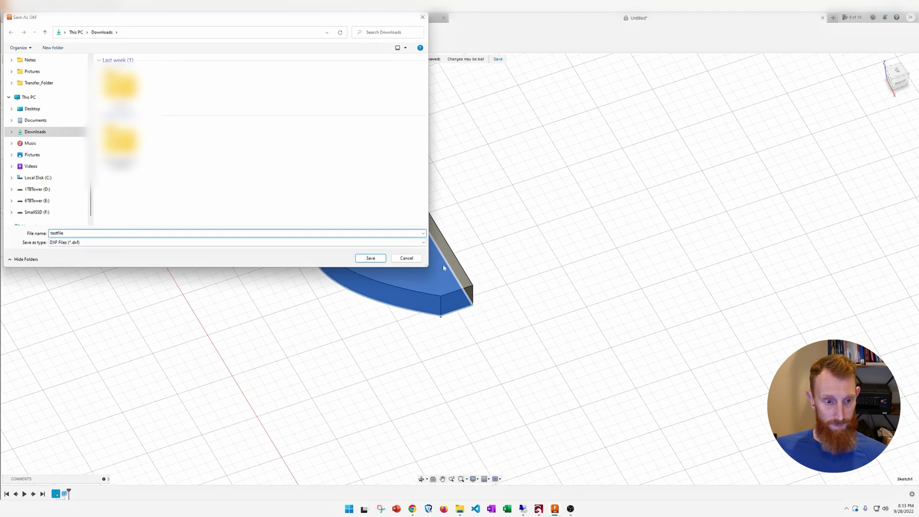
pyautogui.click(391, 261)
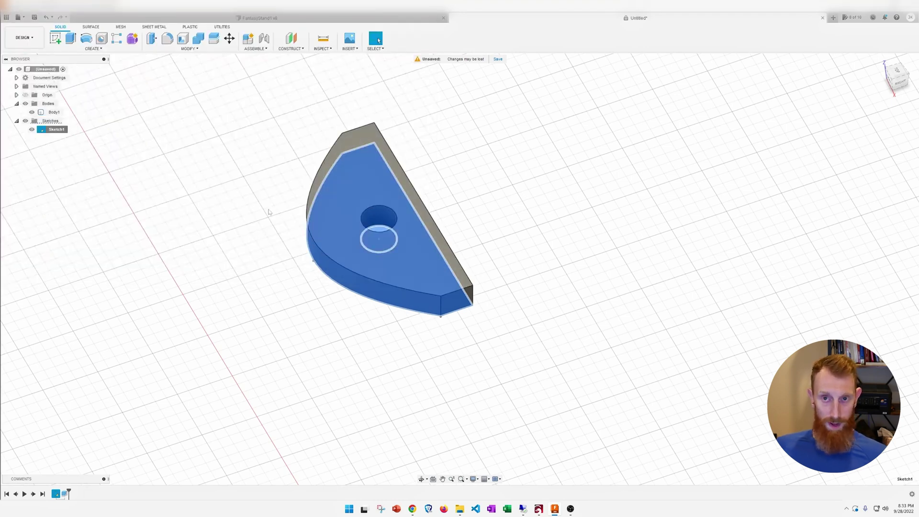
pyautogui.rightClick(54, 130)
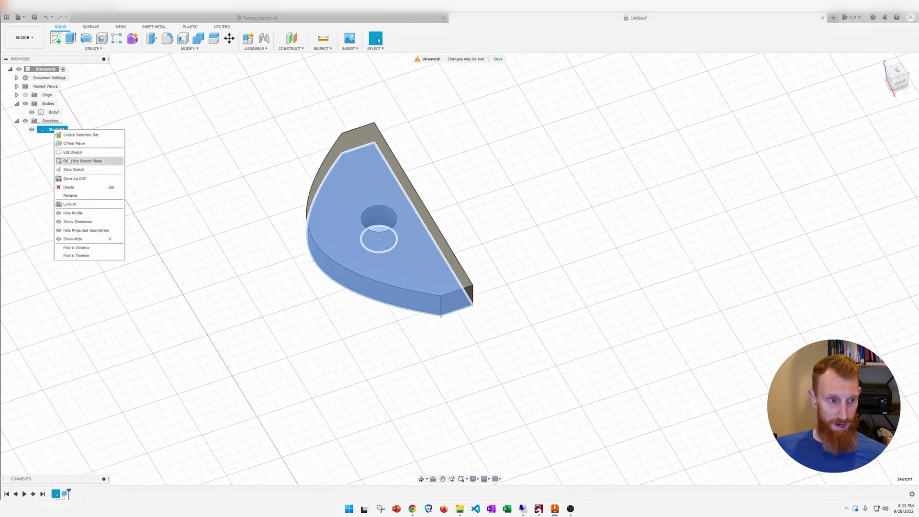
pyautogui.click(69, 187)
pyautogui.click(439, 271)
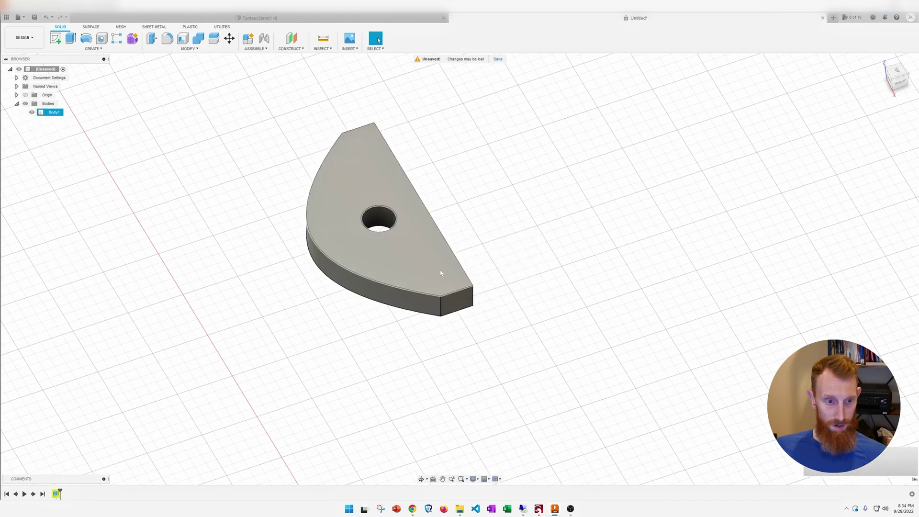
pyautogui.click(44, 95)
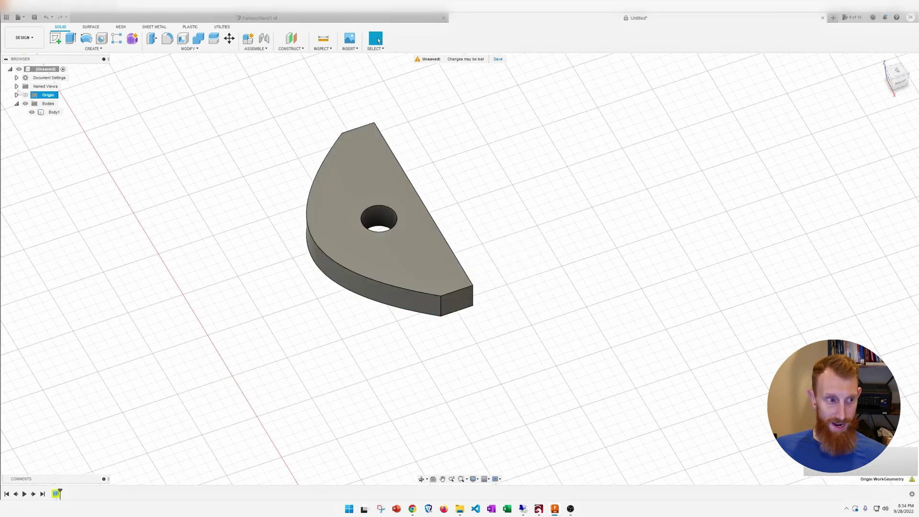
pyautogui.click(16, 95)
pyautogui.click(16, 95)
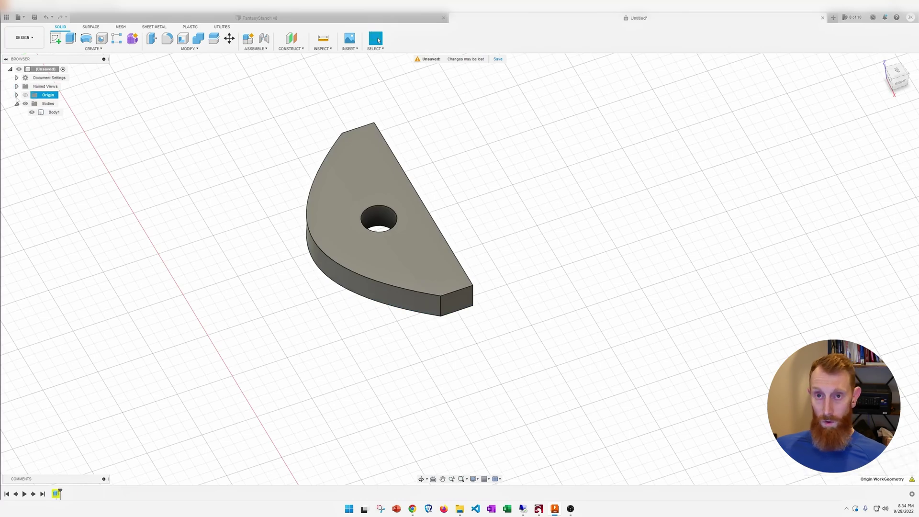
pyautogui.keyDown('shift'); pyautogui.moveTo(521, 259); pyautogui.dragTo(461, 283, button='middle'); pyautogui.keyUp('shift')
pyautogui.click(418, 240)
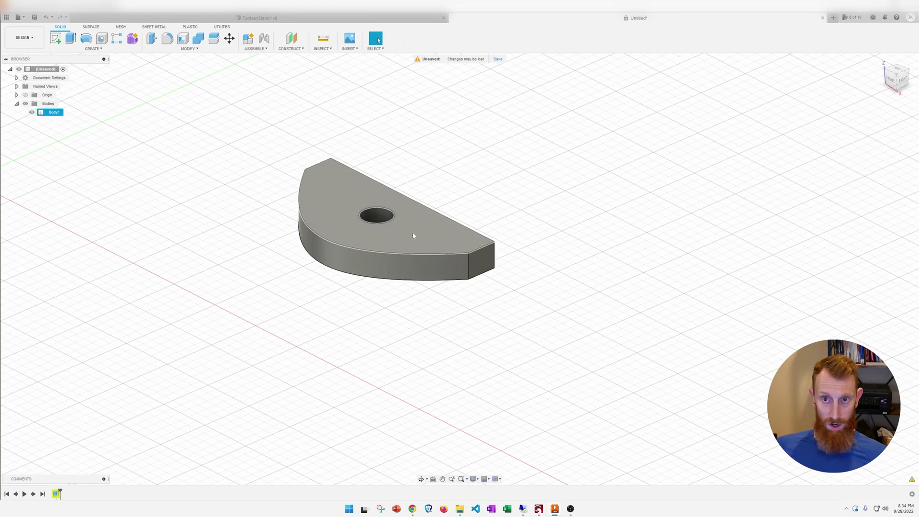
# Step: Create and finish a new sketch on the stand part's top face
pyautogui.click(415, 239)
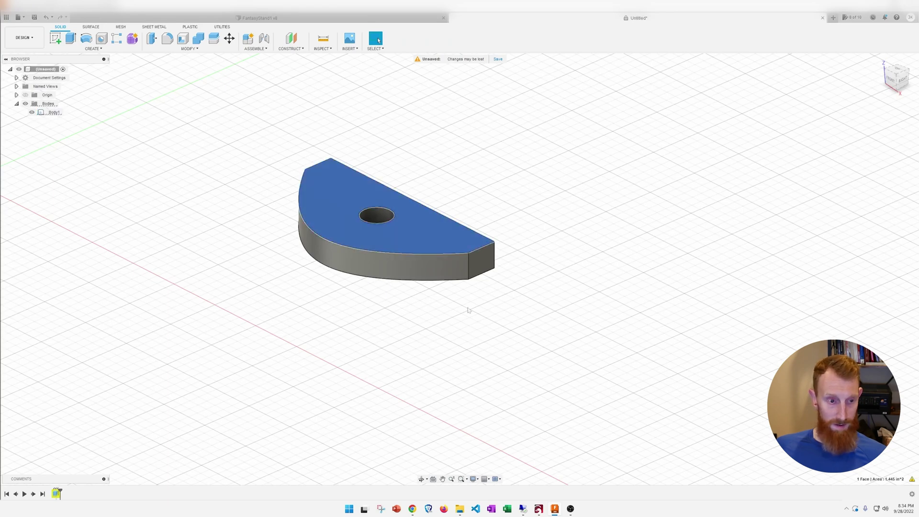
pyautogui.rightClick(409, 229)
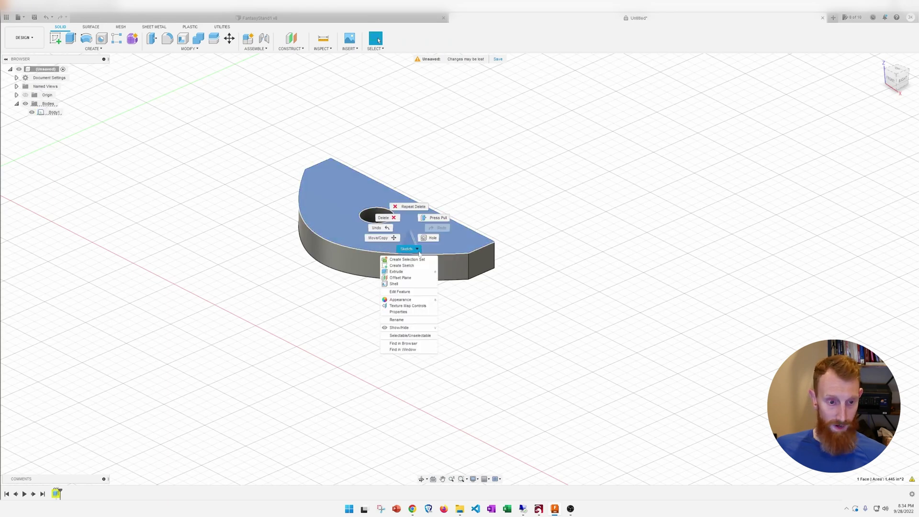
pyautogui.click(421, 266)
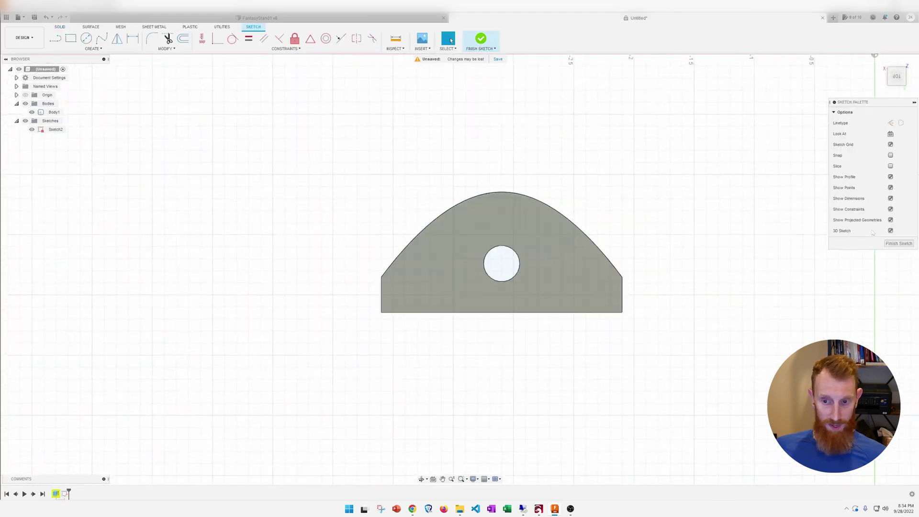
pyautogui.click(899, 243)
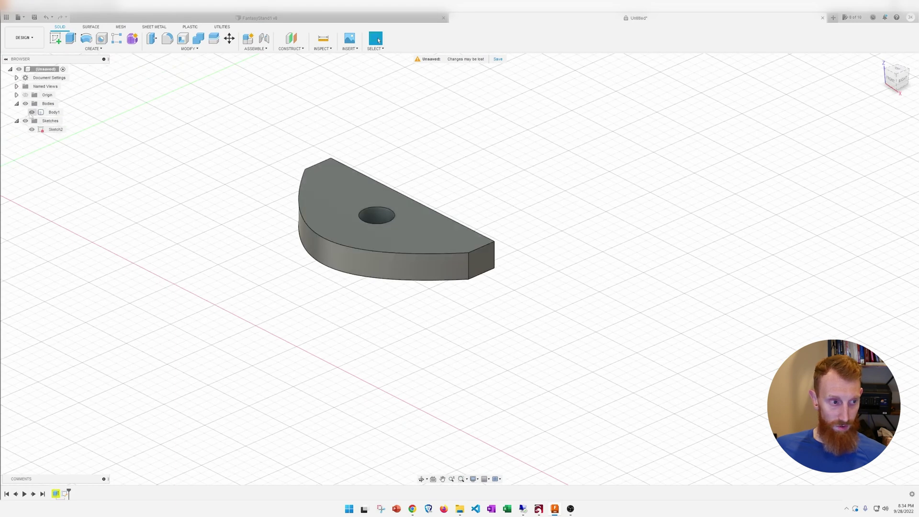
# Step: Hide Body1 so only the flat Sketch2 profile stays visible
pyautogui.click(32, 112)
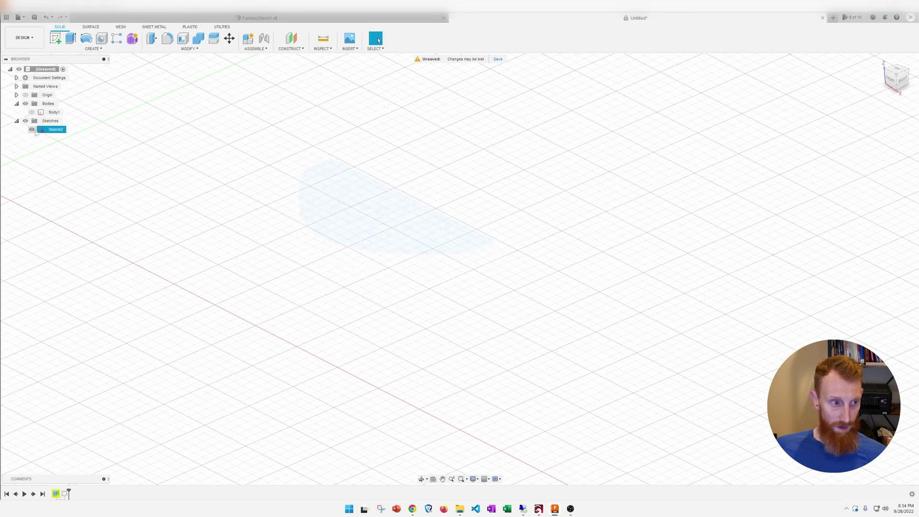
pyautogui.moveTo(443, 273)
pyautogui.keyDown('shift'); pyautogui.mouseDown(button='middle')
pyautogui.moveTo(354, 320)
pyautogui.moveTo(361, 238)
pyautogui.moveTo(369, 262)
pyautogui.moveTo(354, 274)
pyautogui.moveTo(254, 268)
pyautogui.moveTo(222, 232)
pyautogui.moveTo(231, 257)
pyautogui.moveTo(279, 267)
pyautogui.moveTo(148, 172)
pyautogui.mouseUp(button='middle'); pyautogui.keyUp('shift')
pyautogui.rightClick(57, 129)
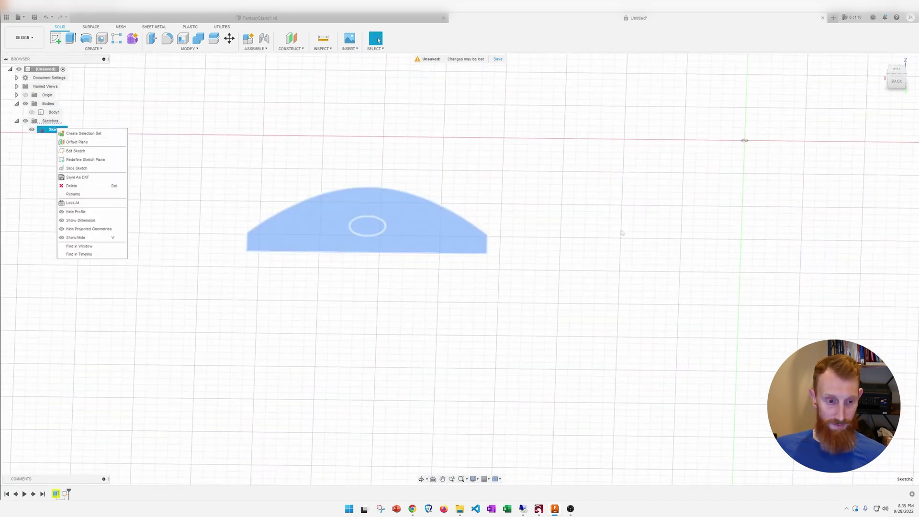
pyautogui.moveTo(420, 222)
pyautogui.keyDown('shift'); pyautogui.mouseDown(button='middle')
pyautogui.moveTo(369, 250)
pyautogui.moveTo(337, 221)
pyautogui.mouseUp(button='middle'); pyautogui.keyUp('shift')
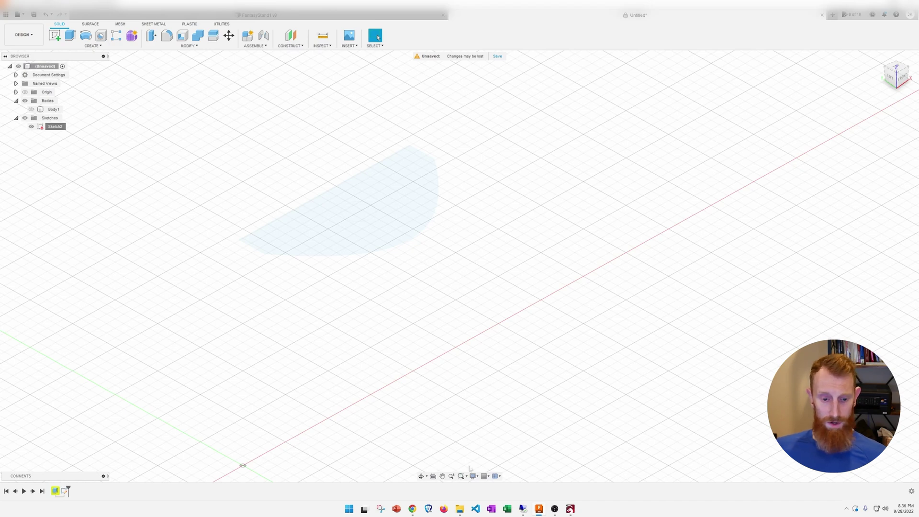
pyautogui.click(576, 511)
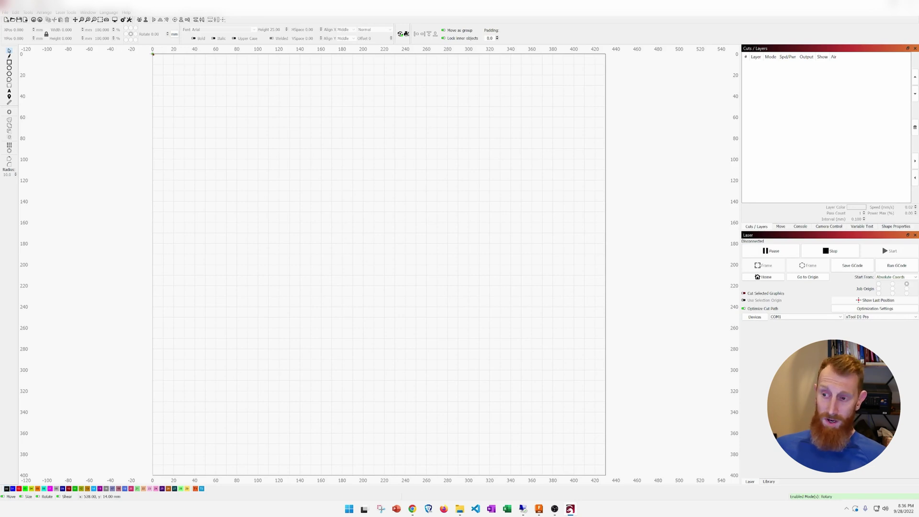
# Step: Drop the testfile DXF onto the LightBurn canvas, bringing in the bowl outline and hole
pyautogui.moveTo(918, 268); pyautogui.dragTo(392, 211)
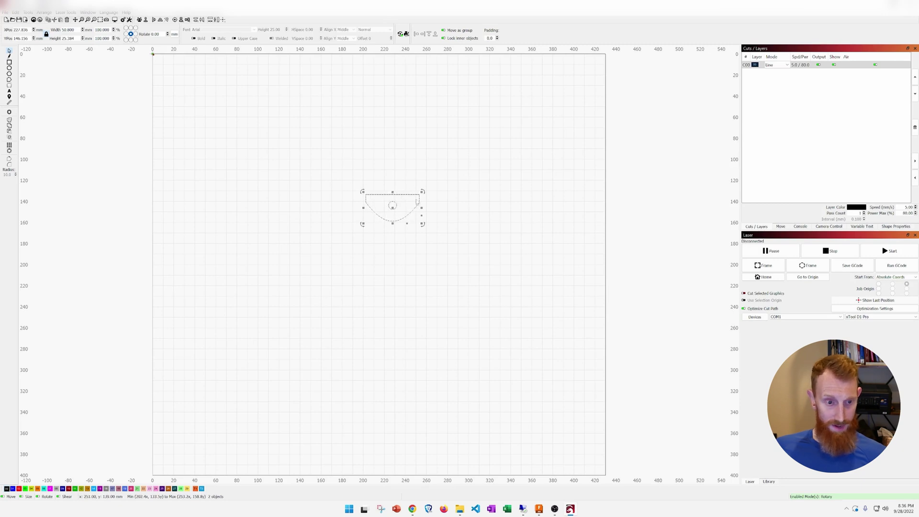
pyautogui.scroll(6, 361, 185)
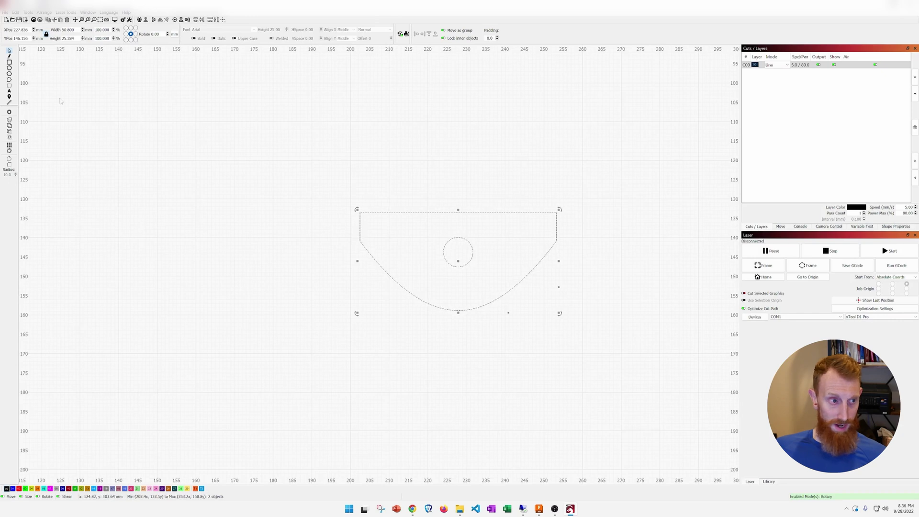
pyautogui.moveTo(503, 237); pyautogui.dragTo(457, 205, button='middle')
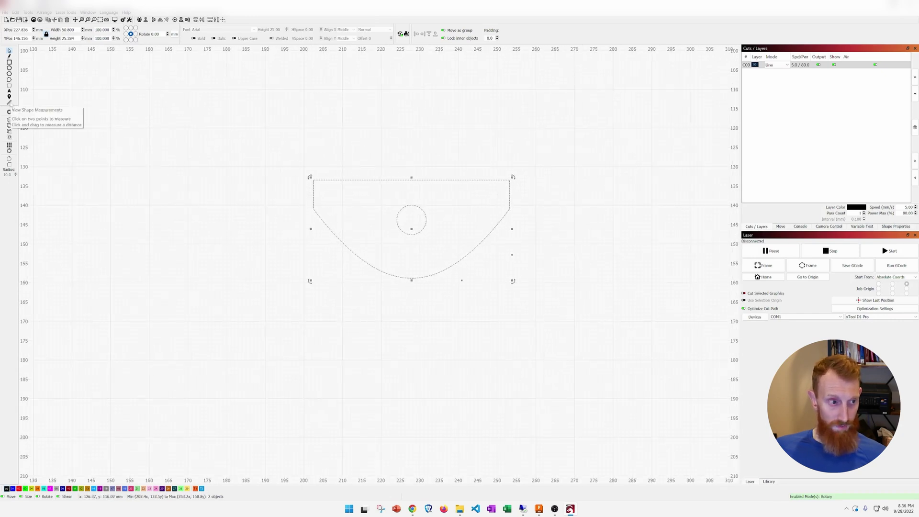
pyautogui.click(9, 102)
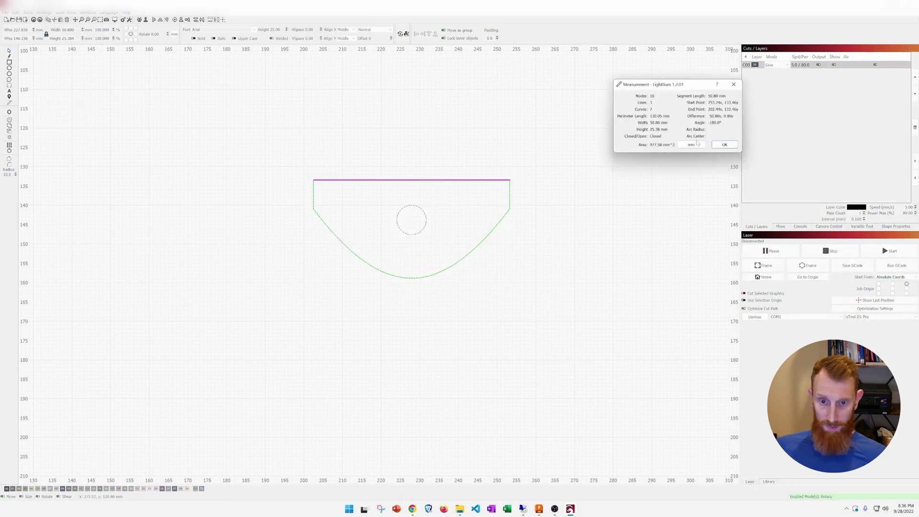
pyautogui.scroll(-1, 691, 144)
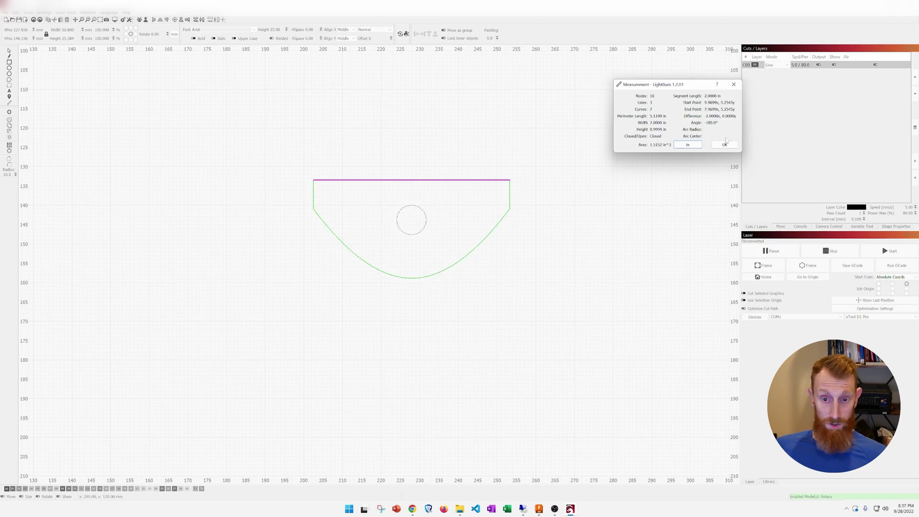
pyautogui.click(724, 144)
pyautogui.scroll(-3, 483, 257)
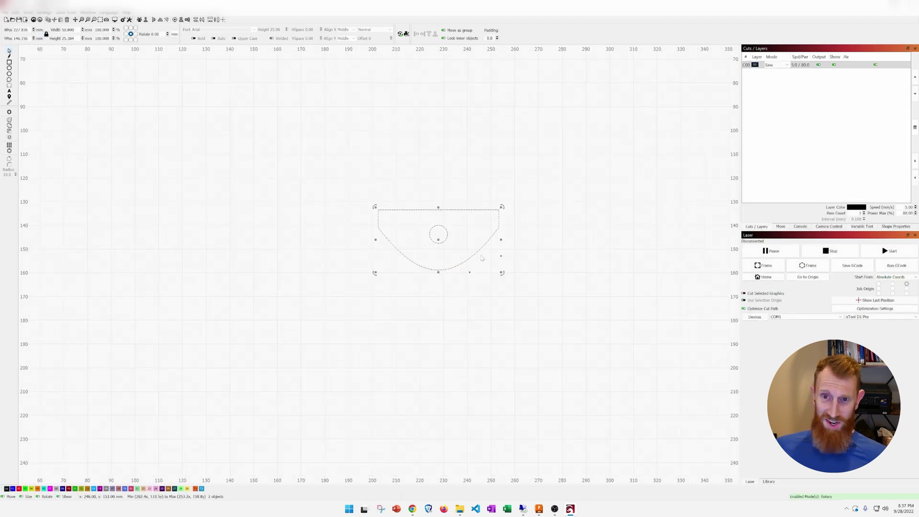
pyautogui.moveTo(552, 261); pyautogui.dragTo(504, 286, button='middle')
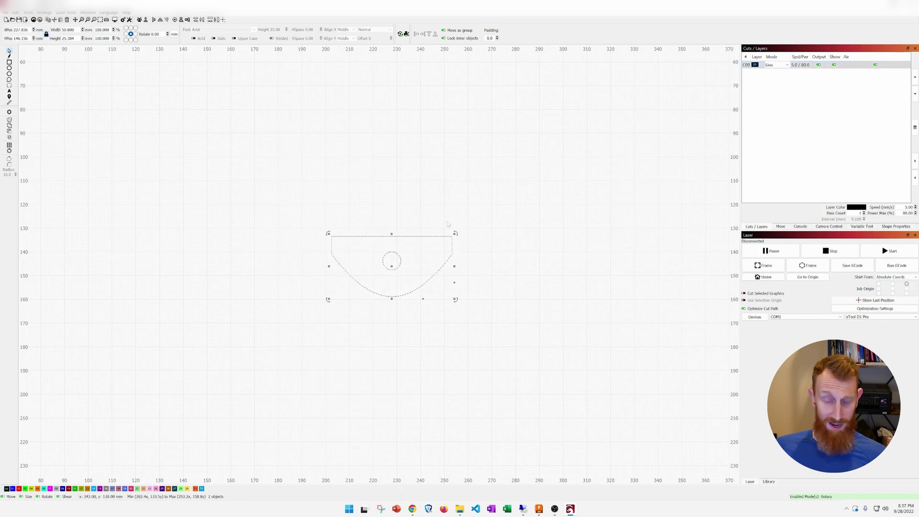
pyautogui.scroll(-2, 448, 223)
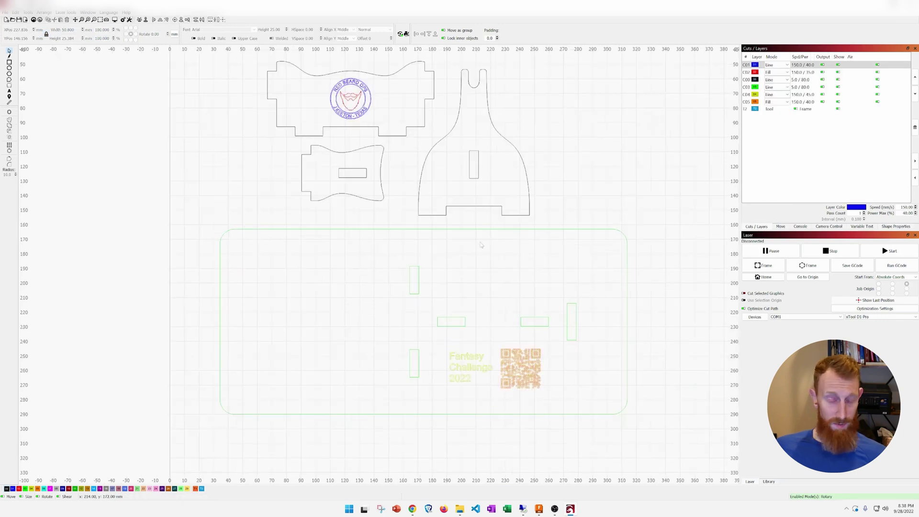
# Step: Select the rounded rectangle left of the bed and bring the QR-code base plate into view
pyautogui.moveTo(398, 199); pyautogui.dragTo(410, 231, button='middle')
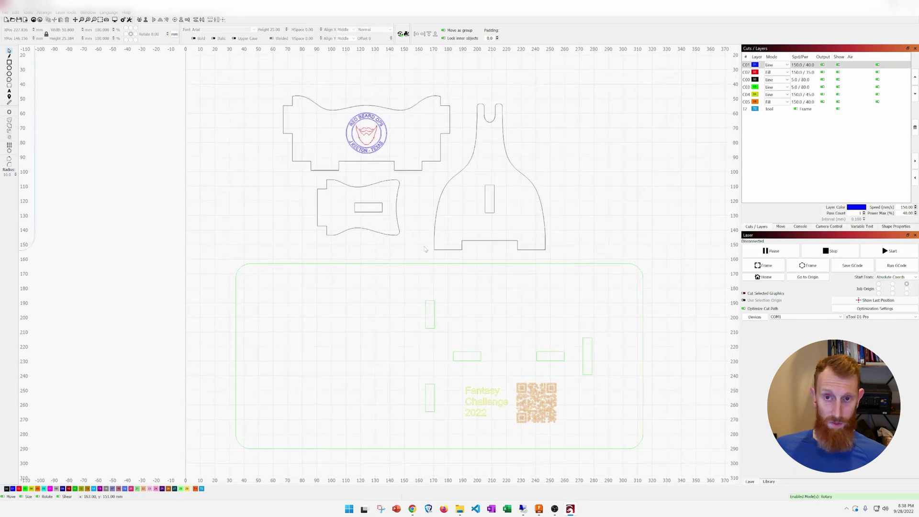
pyautogui.scroll(-5, 408, 234)
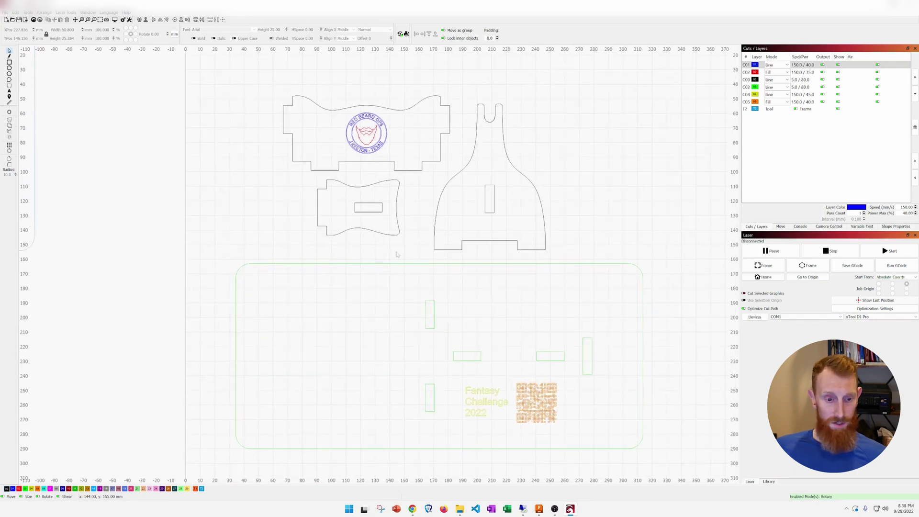
pyautogui.click(265, 190)
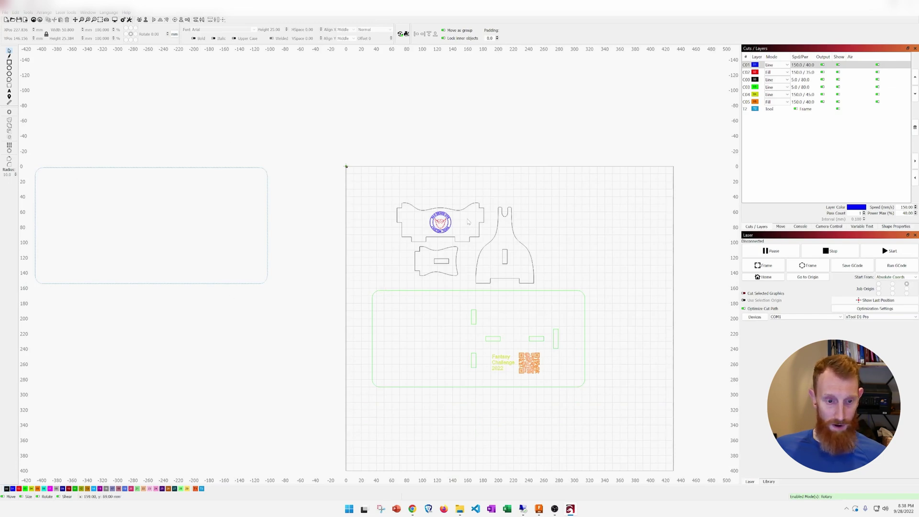
pyautogui.scroll(5, 469, 220)
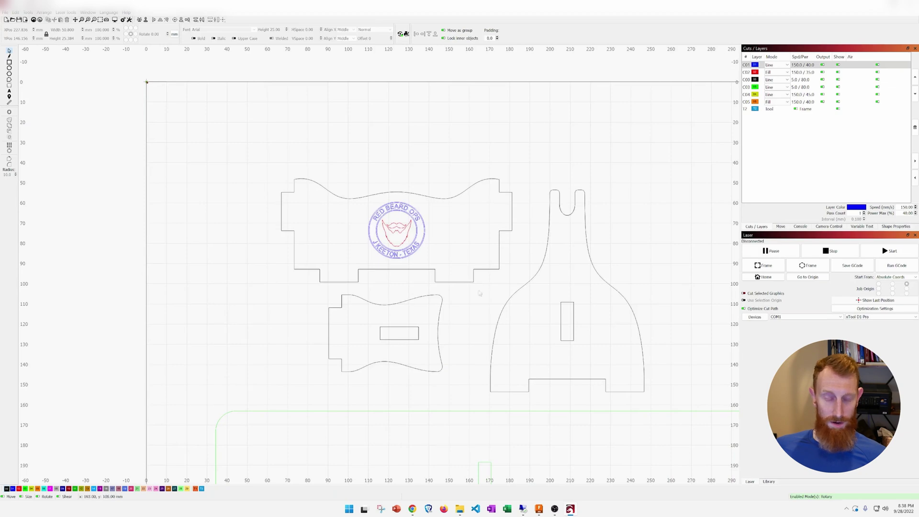
pyautogui.moveTo(496, 325); pyautogui.dragTo(532, 310, button='middle')
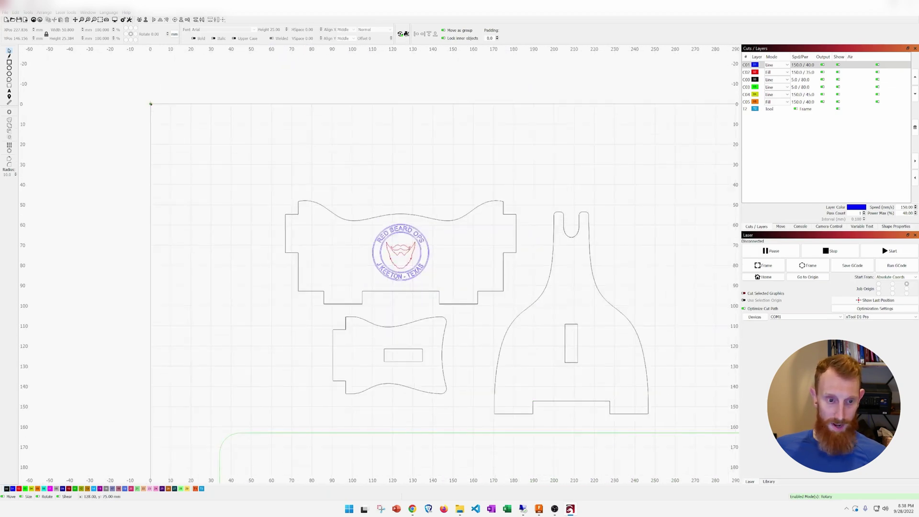
pyautogui.scroll(-10, 532, 310)
pyautogui.hscroll(4, 532, 310)
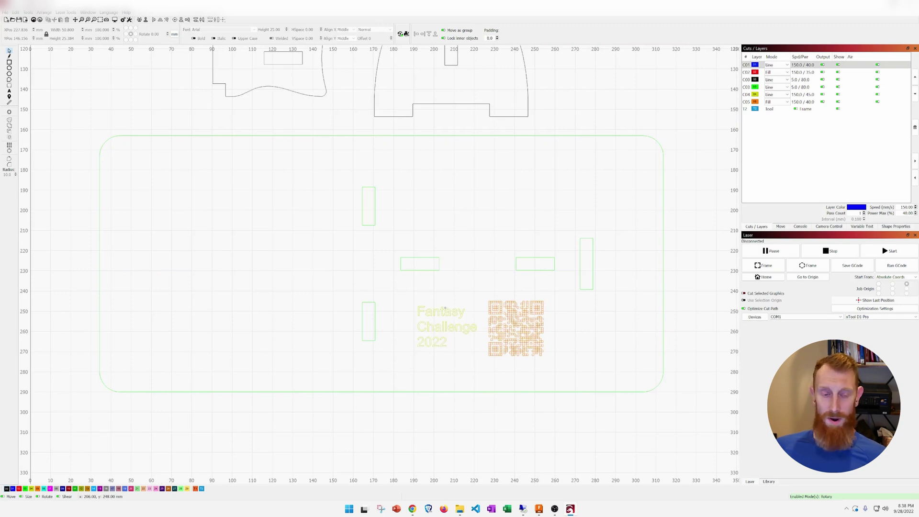
pyautogui.scroll(-4, 444, 307)
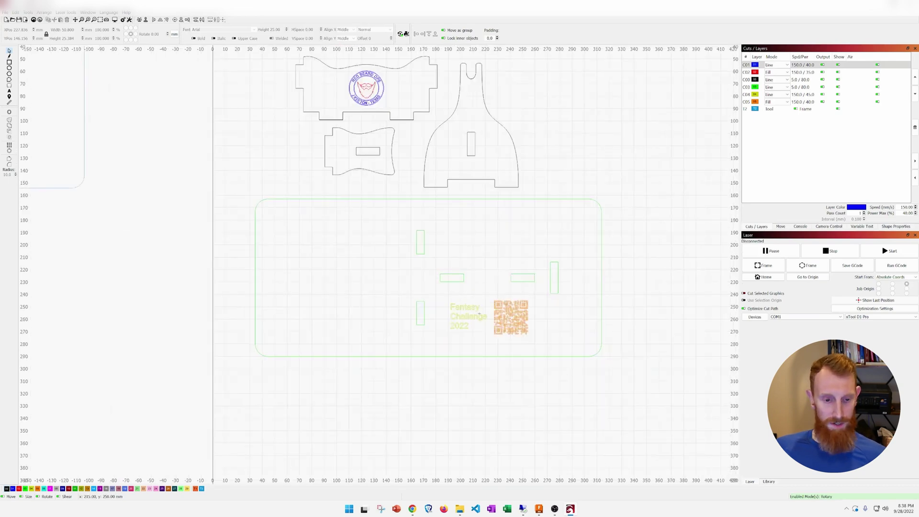
pyautogui.scroll(3, 479, 313)
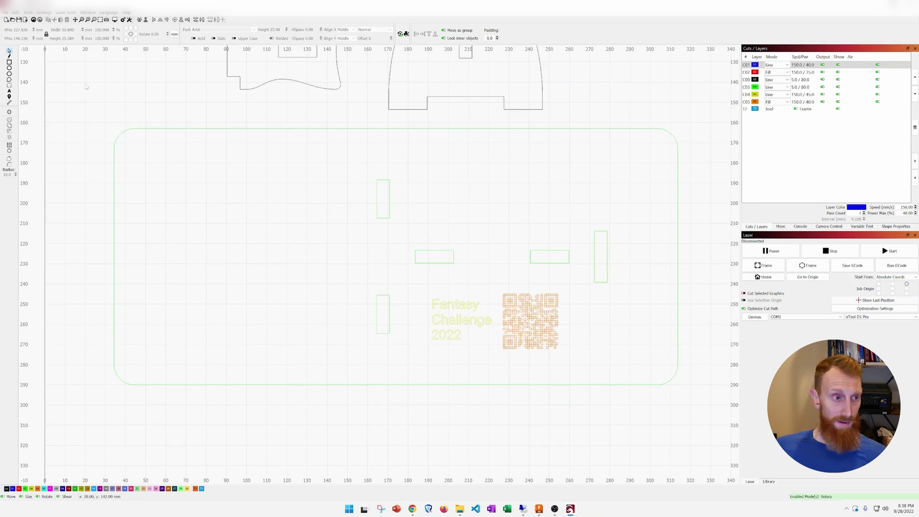
# Step: Draw a large square QR code on the base plate's left side and move its properties dialog aside
pyautogui.click(28, 12)
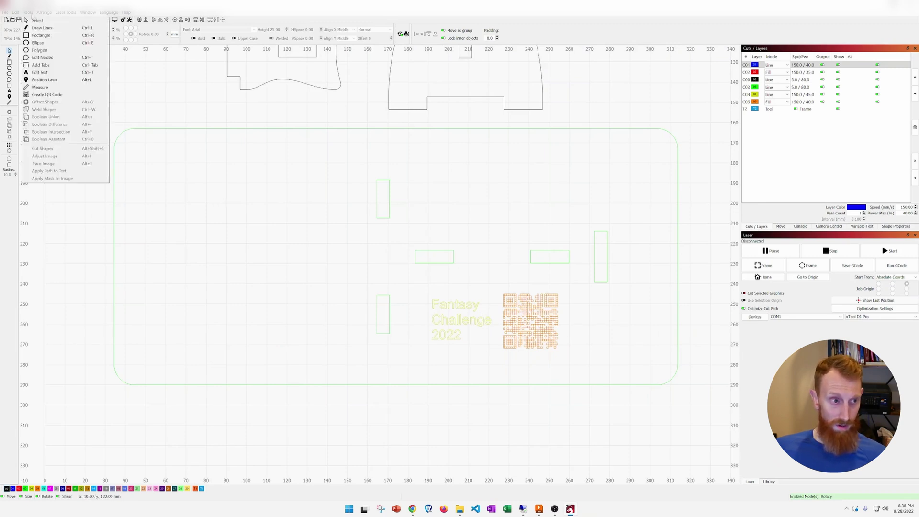
pyautogui.click(67, 94)
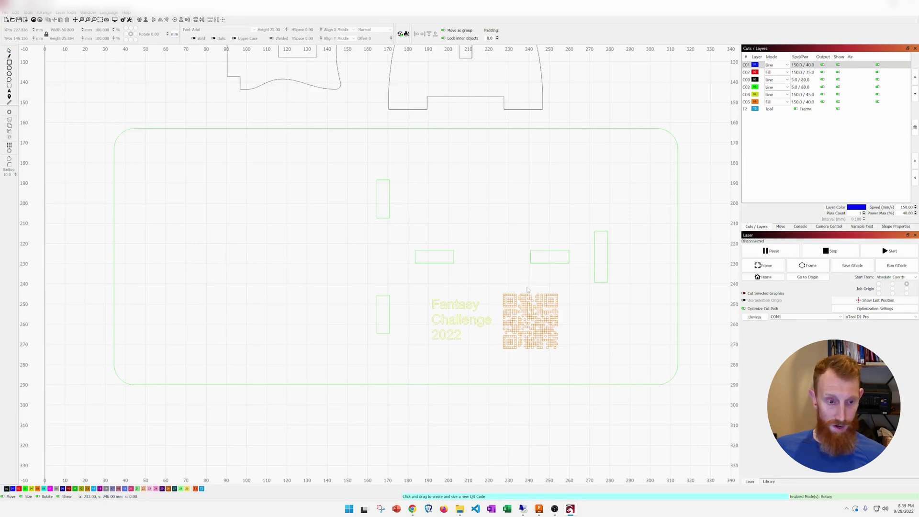
pyautogui.press('Escape')
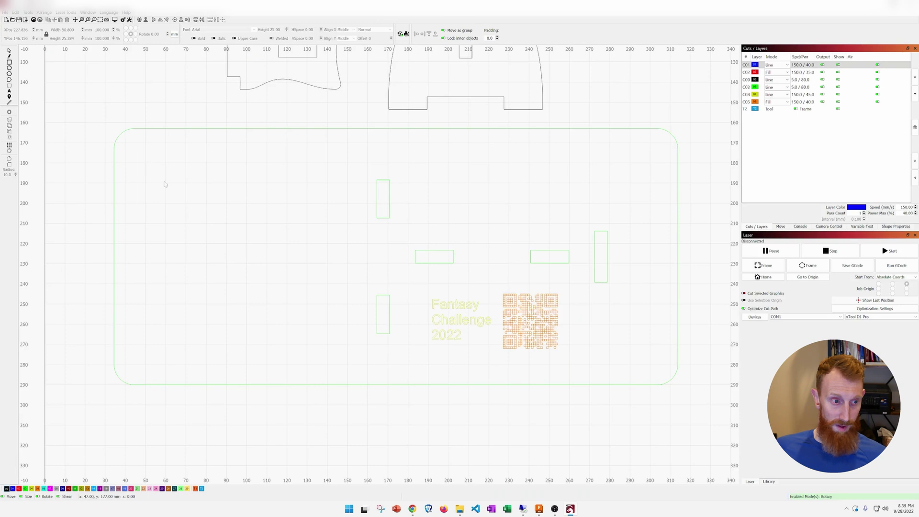
pyautogui.moveTo(139, 157); pyautogui.dragTo(348, 346)
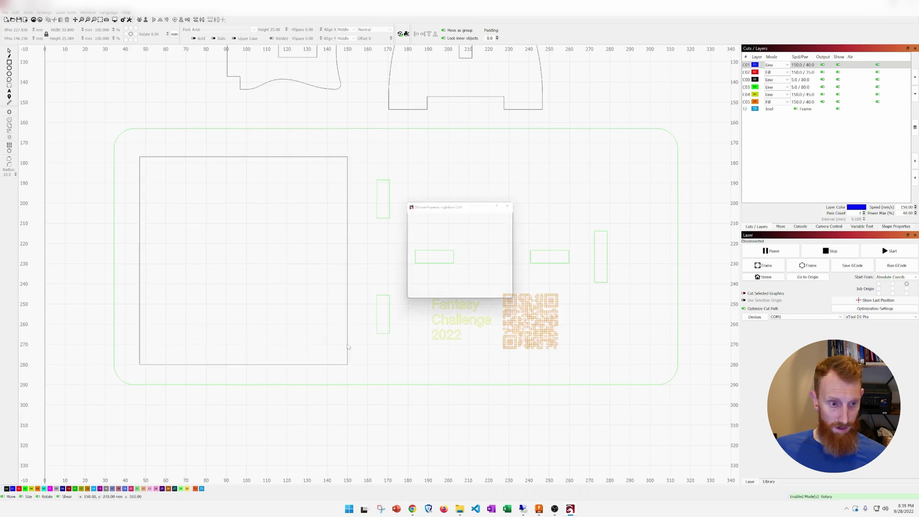
pyautogui.moveTo(445, 208); pyautogui.dragTo(466, 146)
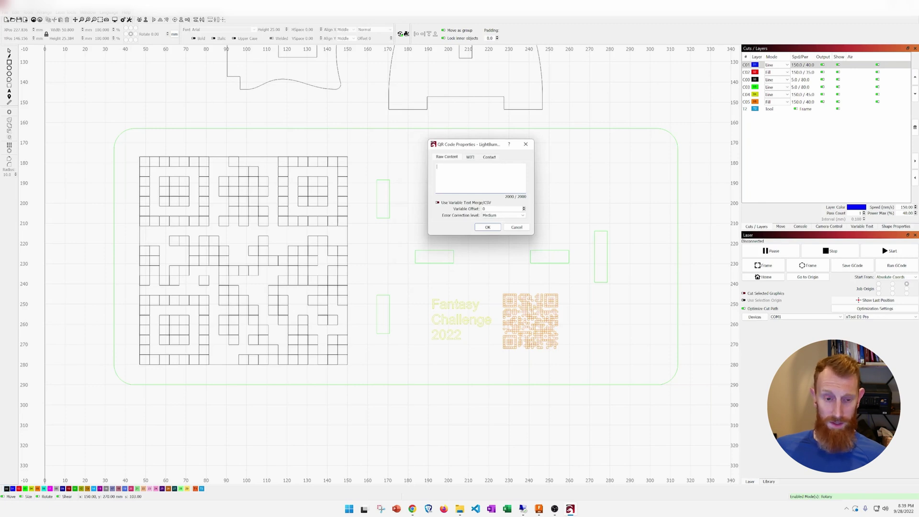
# Step: Cancel the new QR code, keeping only the original beside 'Fantasy Challenge 2022'
pyautogui.click(512, 228)
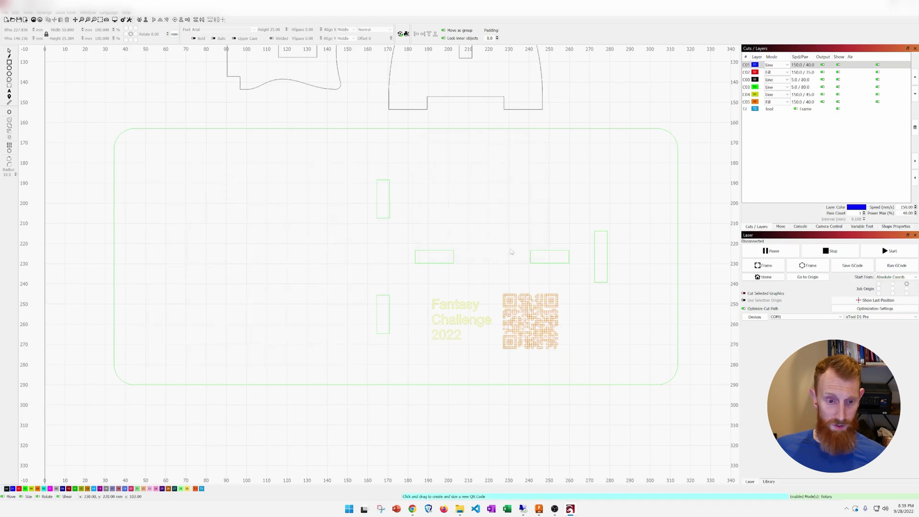
pyautogui.moveTo(574, 366); pyautogui.dragTo(499, 269, button='middle')
pyautogui.scroll(2, 499, 269)
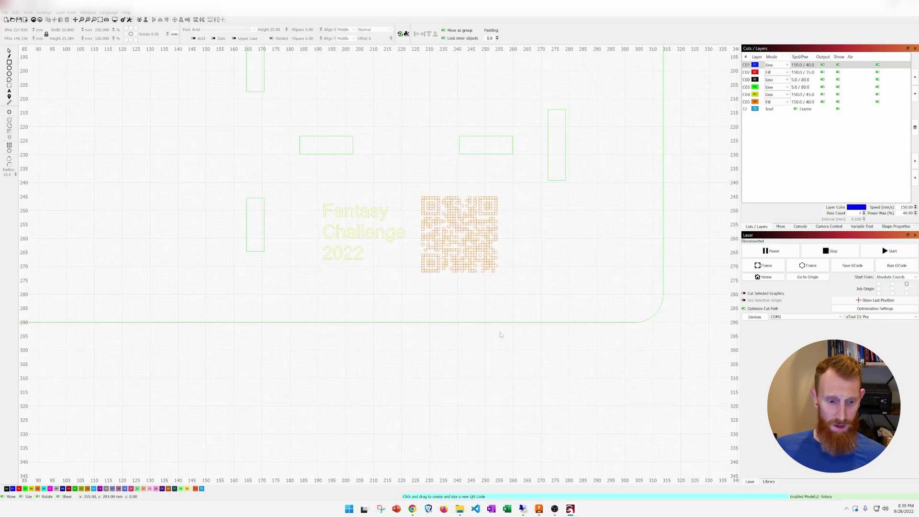
pyautogui.press('Escape')
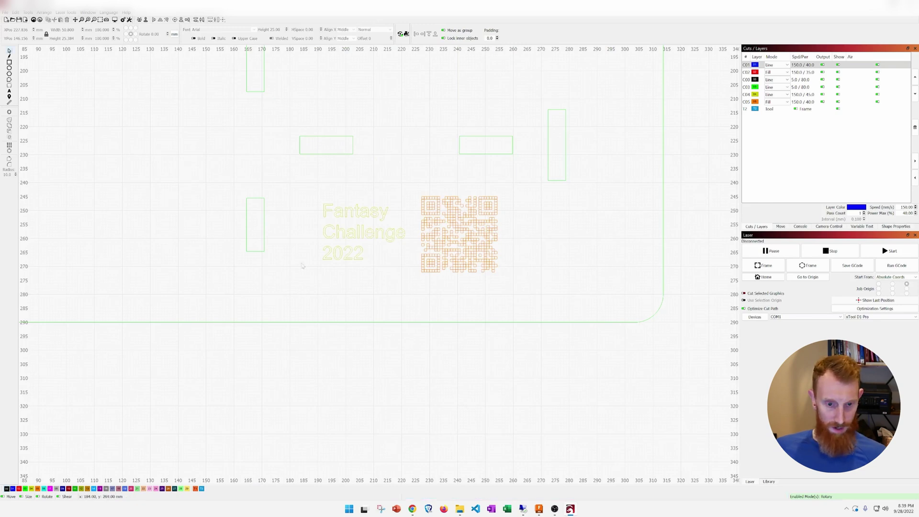
# Step: Preview the cut job, zoom in on the QR code, then close the preview
pyautogui.rightClick(515, 256)
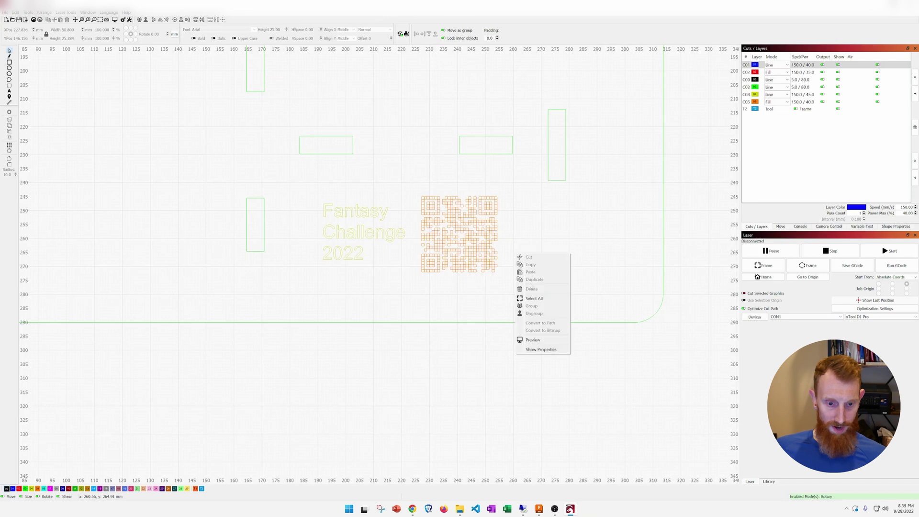
pyautogui.click(542, 339)
pyautogui.scroll(6, 592, 312)
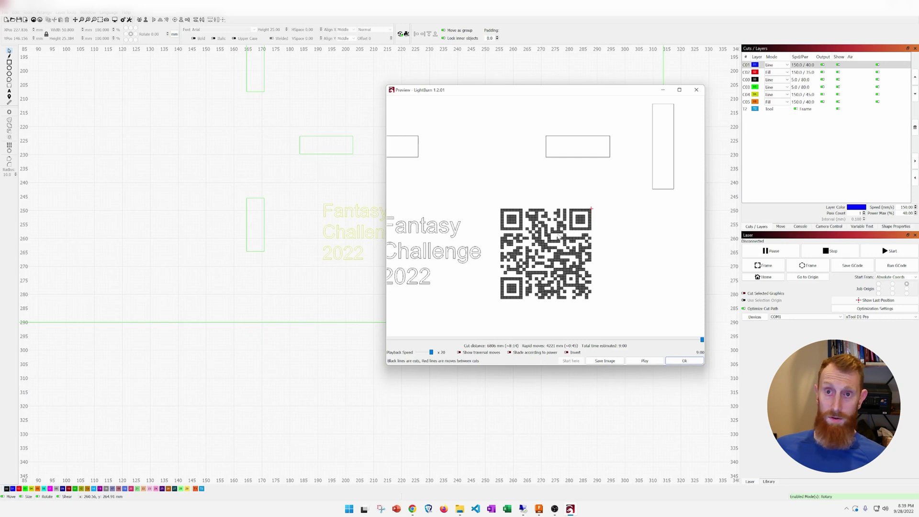
pyautogui.click(694, 360)
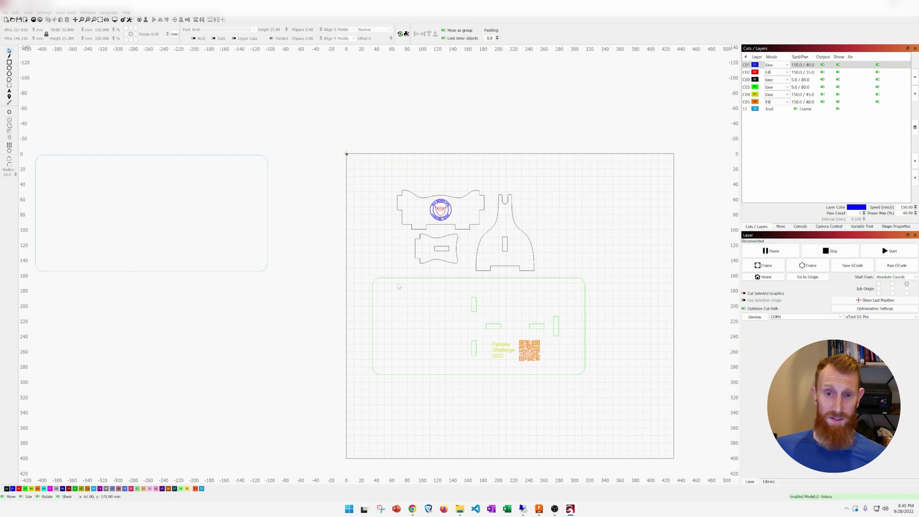
# Step: Marquee-select the green stand piece with all its slots, text and QR code
pyautogui.moveTo(359, 274); pyautogui.dragTo(683, 435)
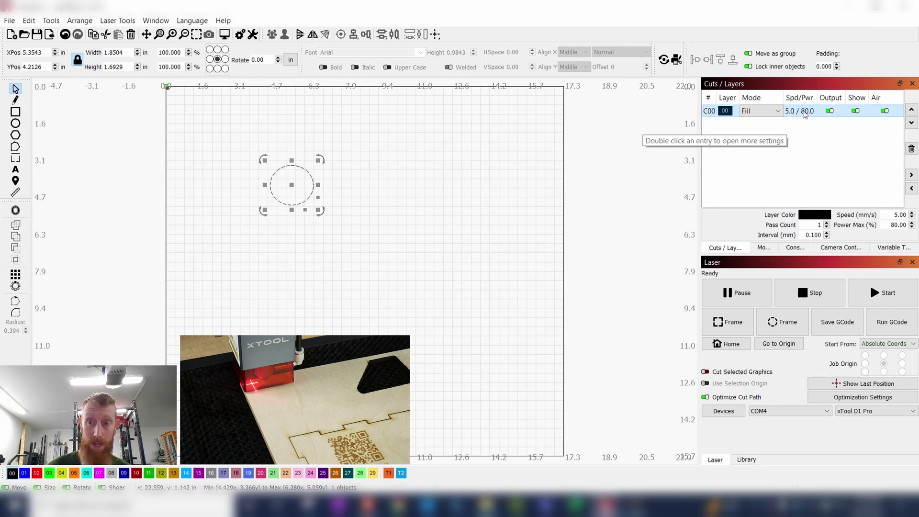
# Step: Set the test circle's layer to 15 passes and start the laser job
pyautogui.click(810, 225)
pyautogui.write('5')
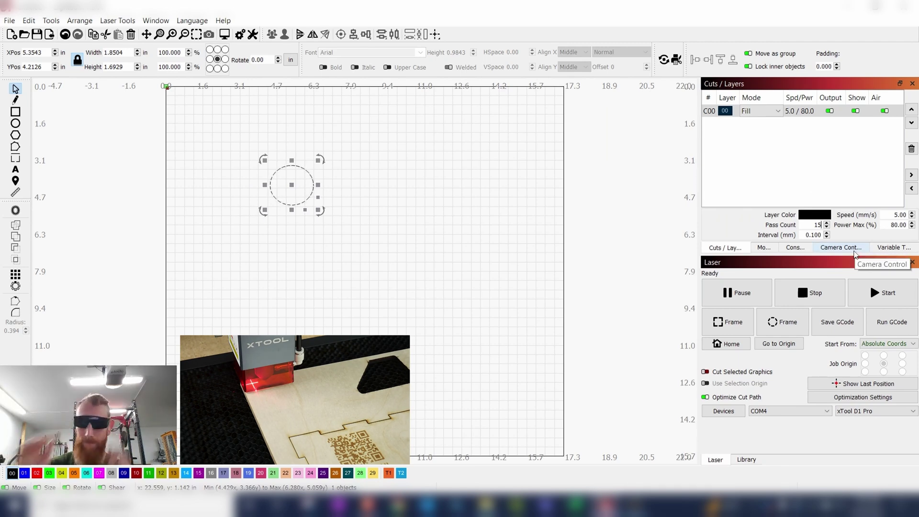
pyautogui.click(876, 294)
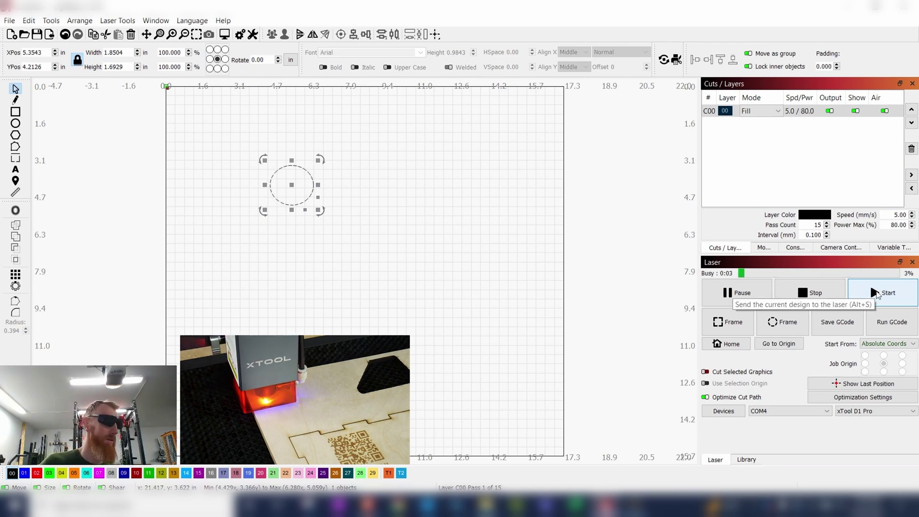
# Step: Stop the running job and switch layer C00 from Fill to Line mode
pyautogui.click(809, 296)
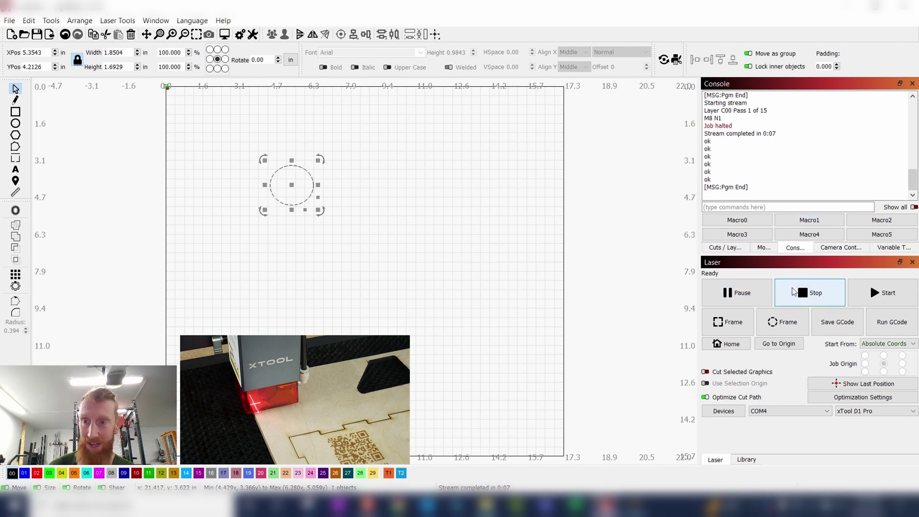
pyautogui.click(913, 84)
pyautogui.click(715, 249)
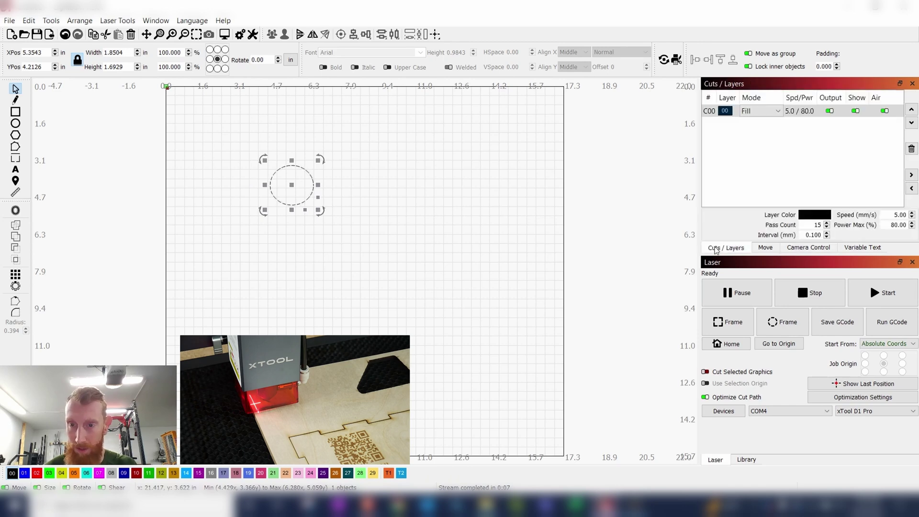
pyautogui.click(758, 112)
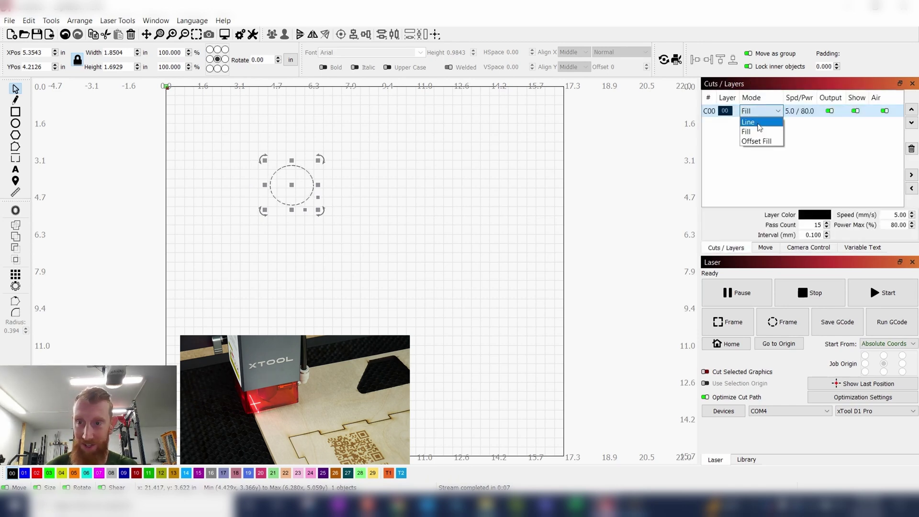
pyautogui.click(758, 127)
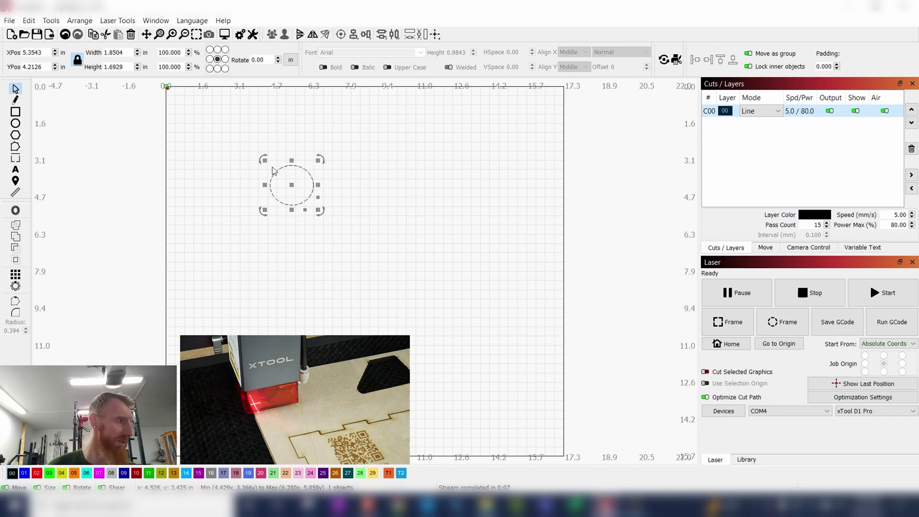
# Step: Nudge the test circle slightly right and frame its position with the laser head
pyautogui.click(293, 185)
pyautogui.moveTo(294, 184); pyautogui.dragTo(303, 185)
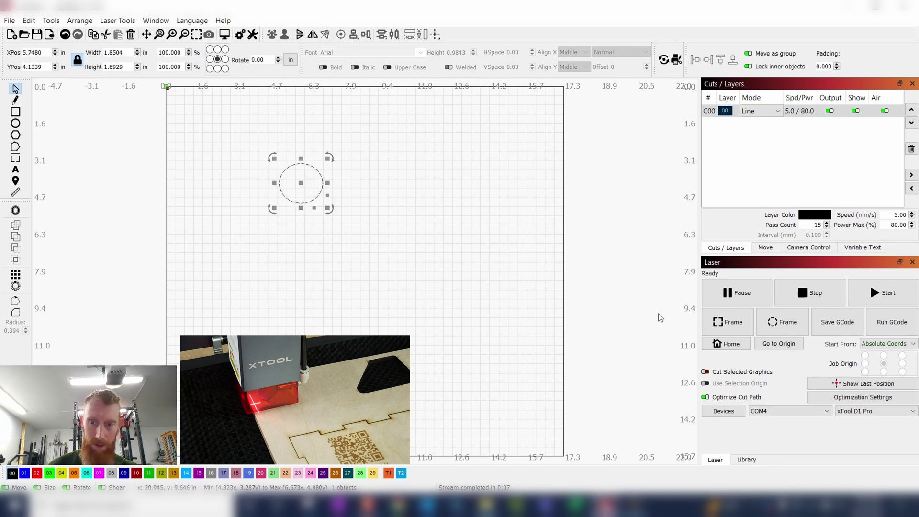
pyautogui.click(725, 322)
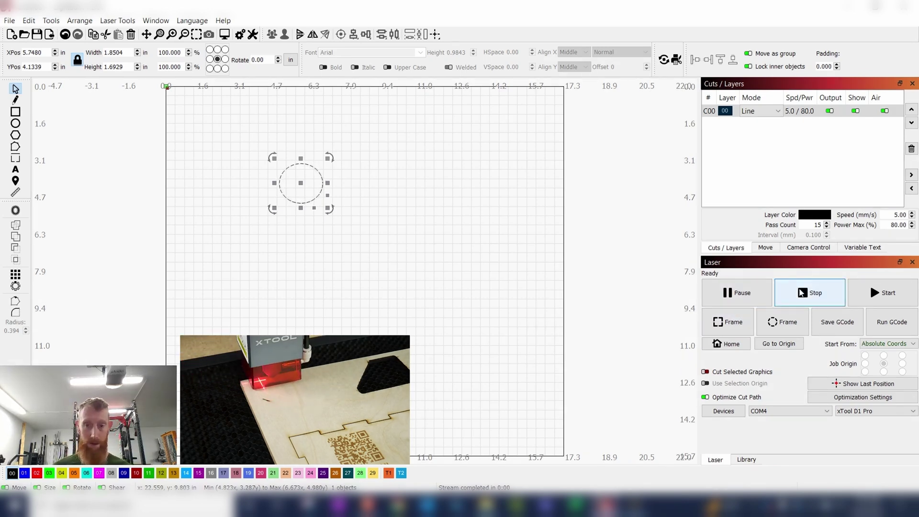
# Step: Run the 15-pass line cut of the test circle
pyautogui.click(883, 294)
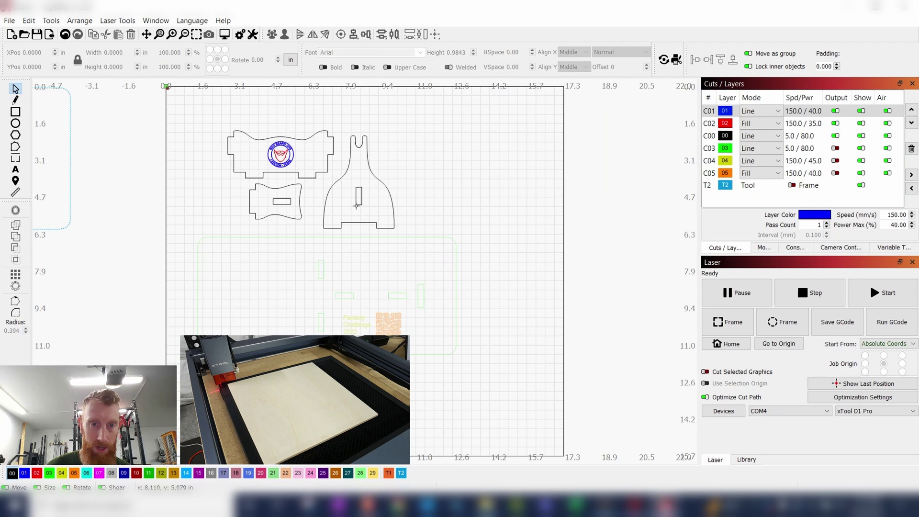
# Step: Frame the stand layout's outline on the plywood with the laser head
pyautogui.click(728, 322)
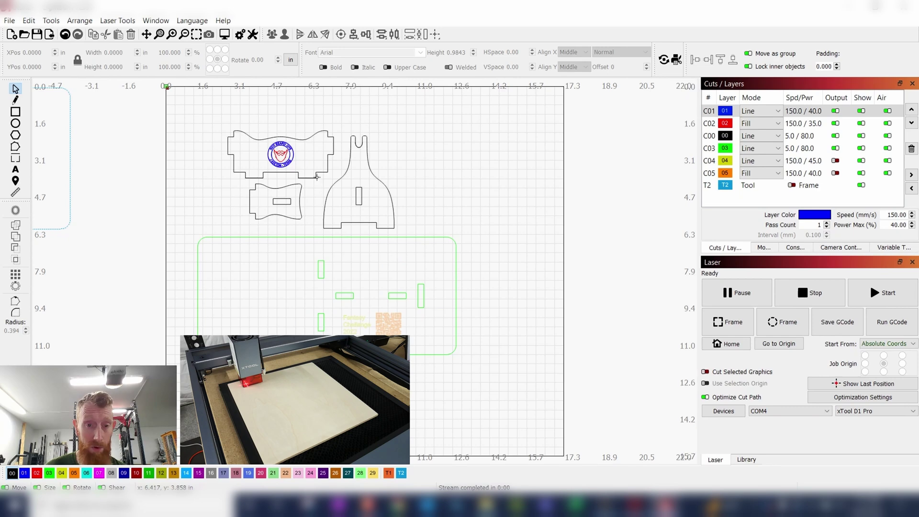
pyautogui.moveTo(255, 170); pyautogui.dragTo(291, 175, button='middle')
# Step: Draw a rectangle around the stand parts and size it to 12 × 12 in, aspect ratio unlocked
pyautogui.click(15, 112)
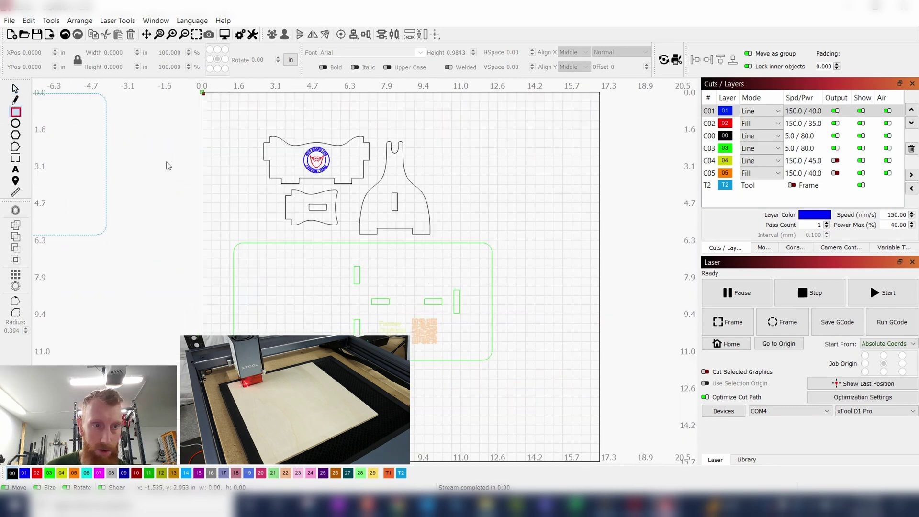
pyautogui.moveTo(233, 116); pyautogui.dragTo(560, 395)
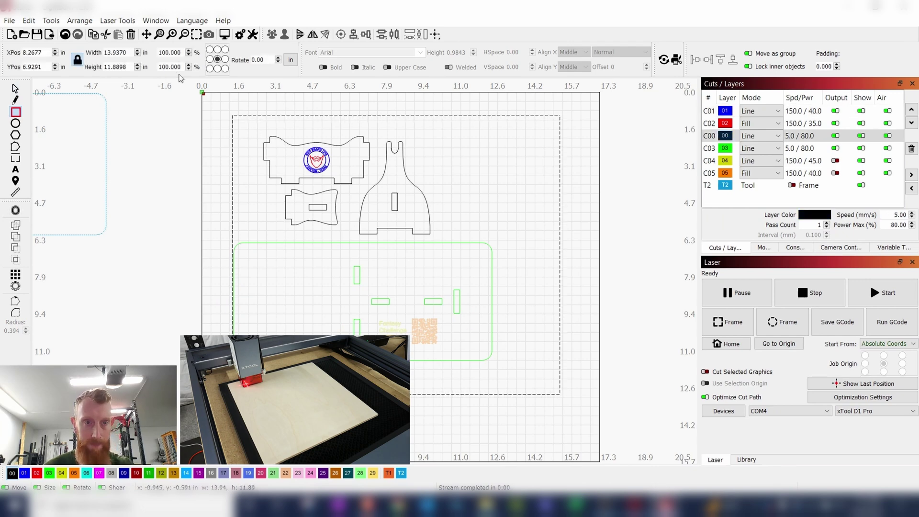
pyautogui.doubleClick(119, 52)
pyautogui.write('12')
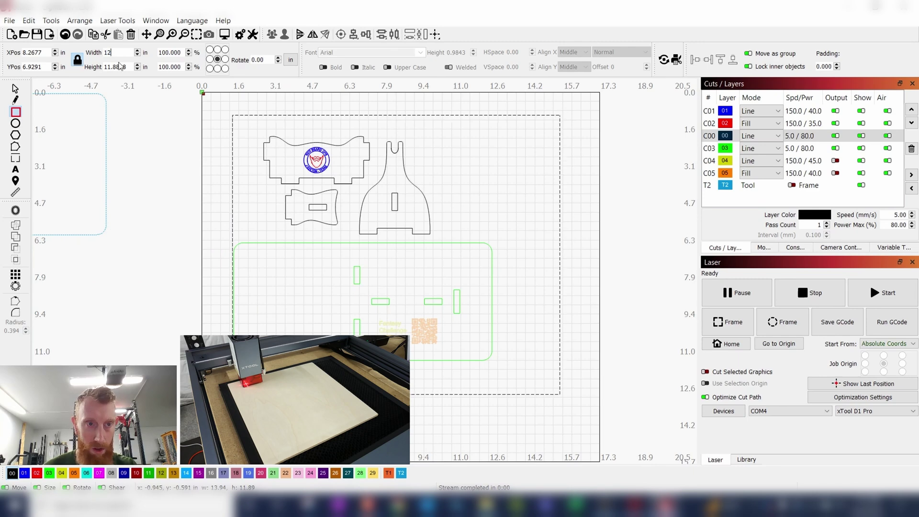
pyautogui.click(77, 60)
pyautogui.doubleClick(114, 66)
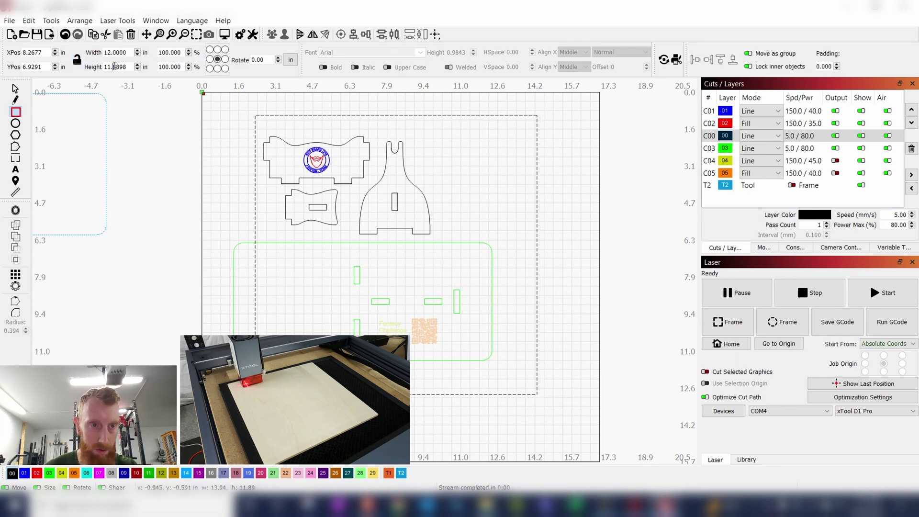
pyautogui.write('12')
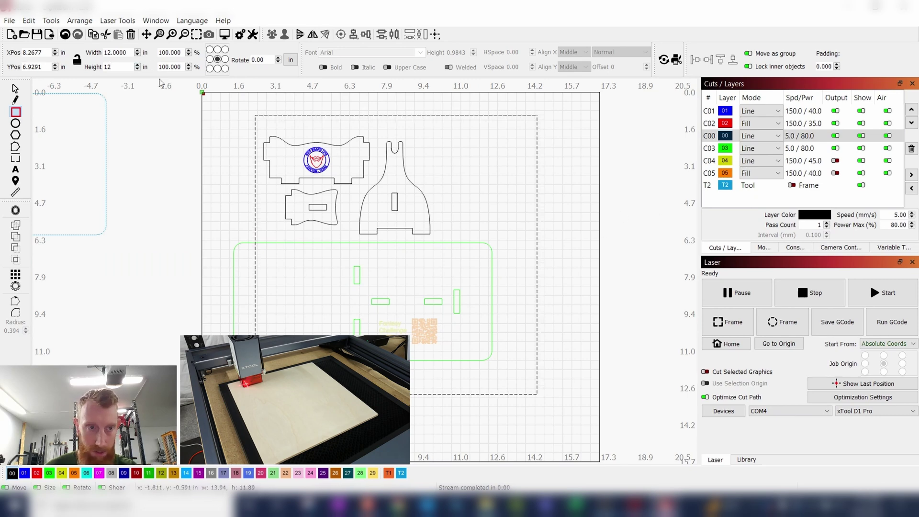
pyautogui.press('Return')
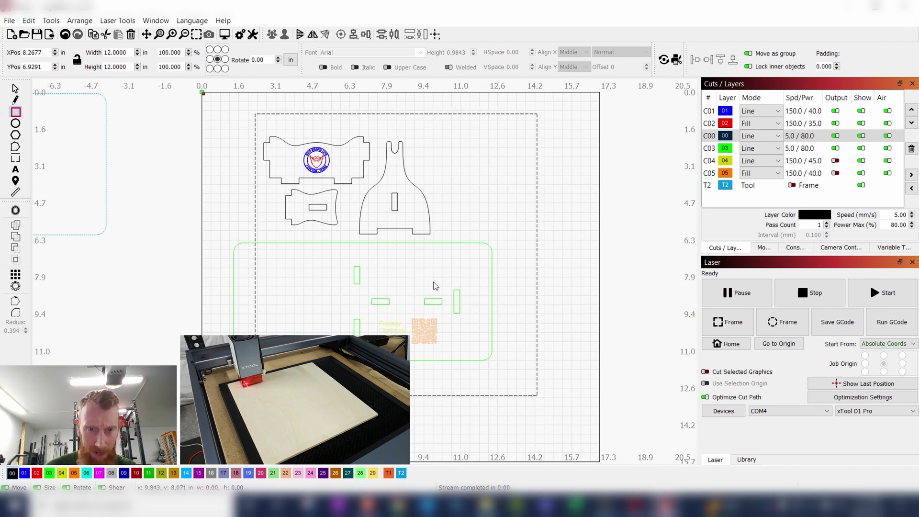
pyautogui.scroll(-2, 190, 228)
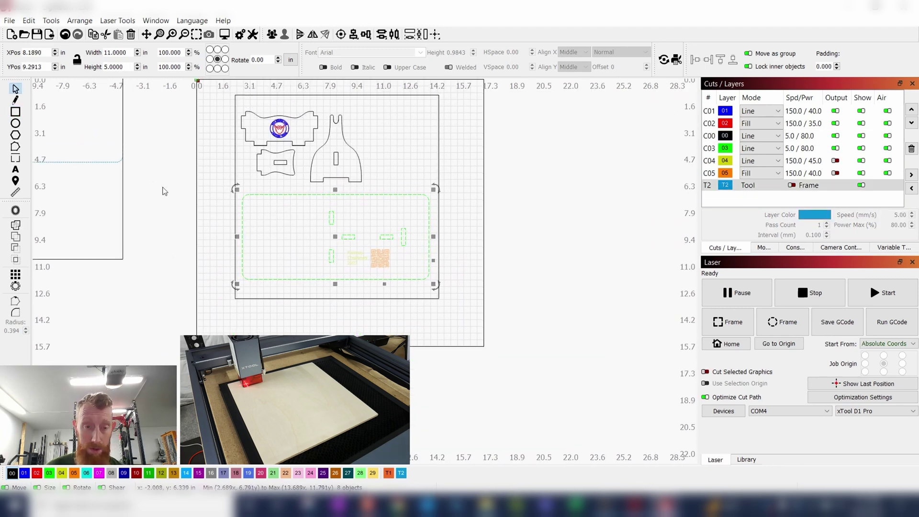
# Step: Frame the three upper stand parts, then the 12-inch square, on the plywood
pyautogui.scroll(-1, 181, 236)
pyautogui.scroll(2, 287, 210)
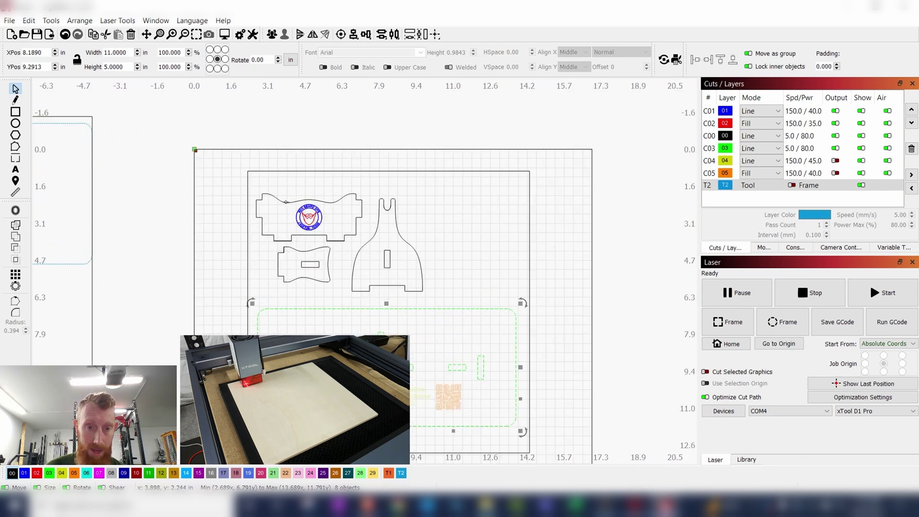
pyautogui.scroll(3, 287, 204)
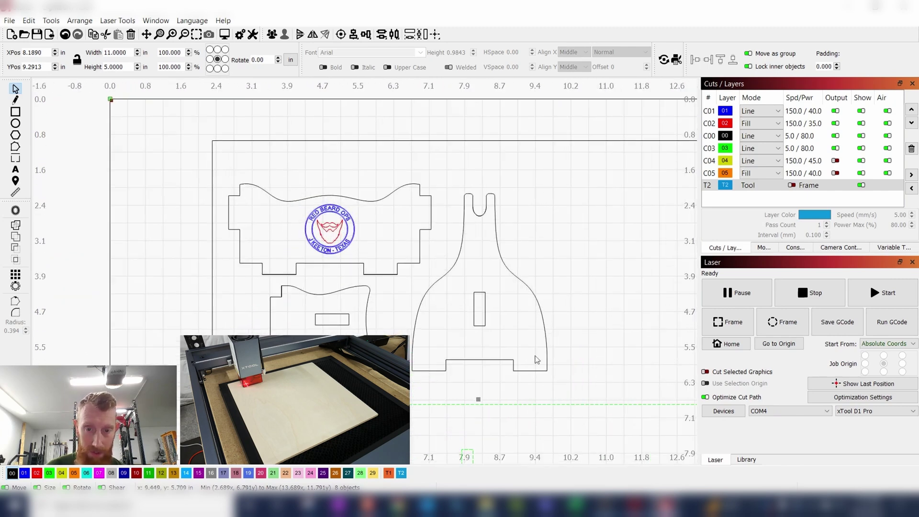
pyautogui.moveTo(570, 386); pyautogui.dragTo(221, 167)
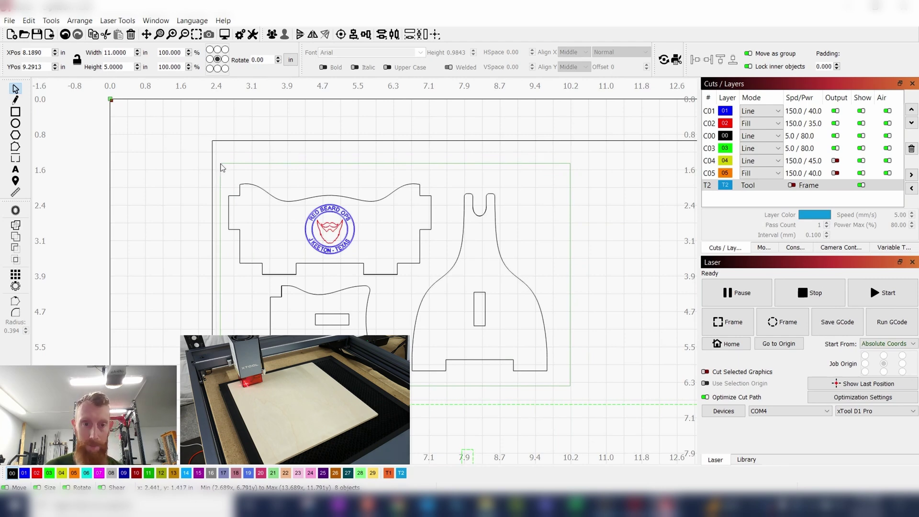
pyautogui.moveTo(221, 168); pyautogui.dragTo(222, 167)
pyautogui.scroll(-5, 222, 166)
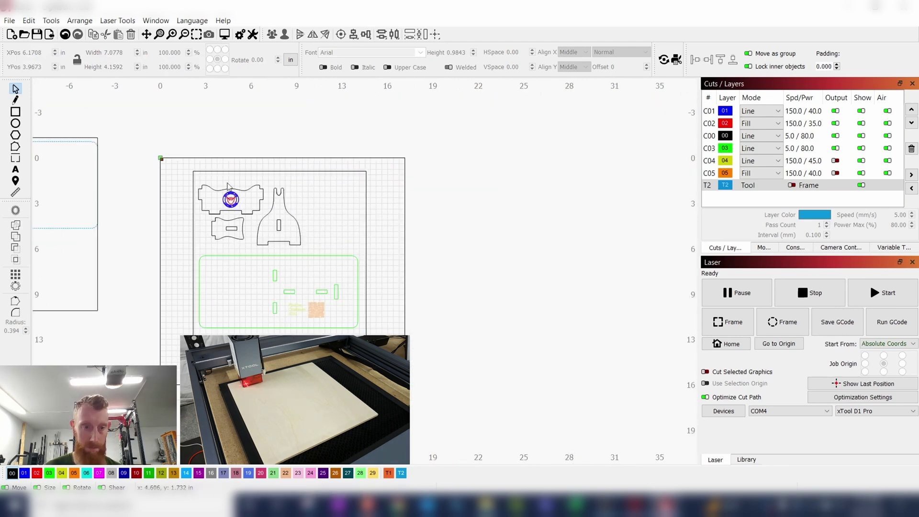
pyautogui.click(727, 322)
pyautogui.click(93, 268)
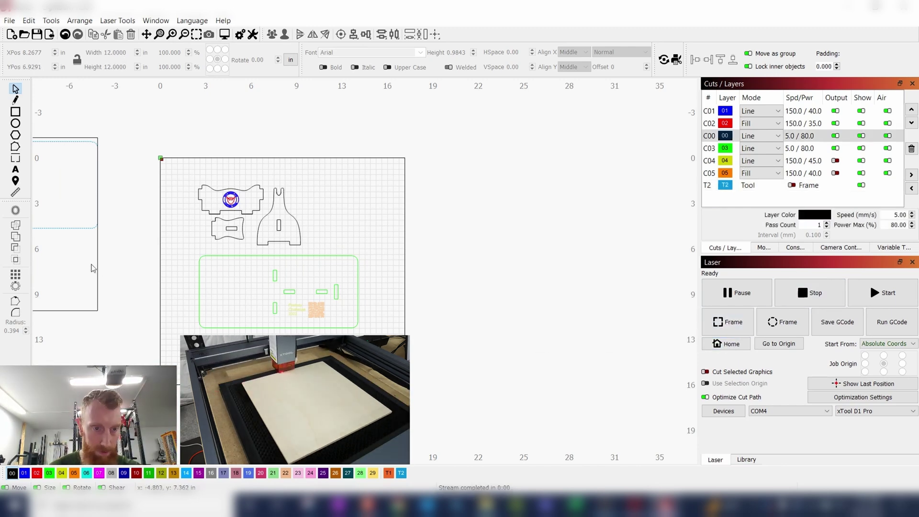
pyautogui.click(730, 325)
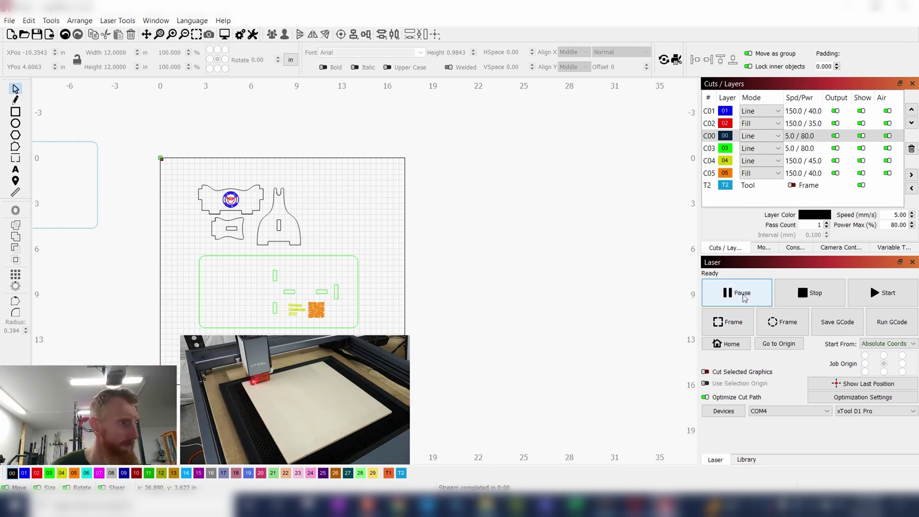
pyautogui.click(798, 148)
pyautogui.click(800, 135)
pyautogui.click(802, 124)
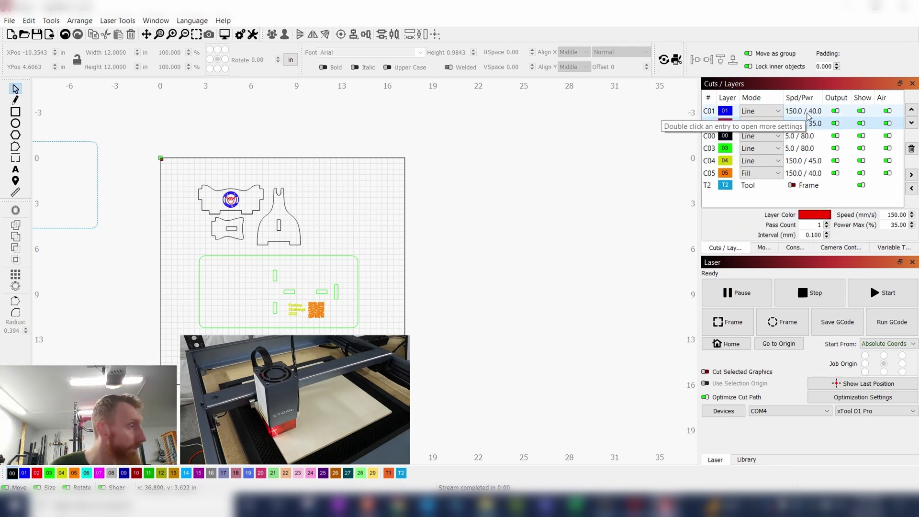
pyautogui.click(803, 148)
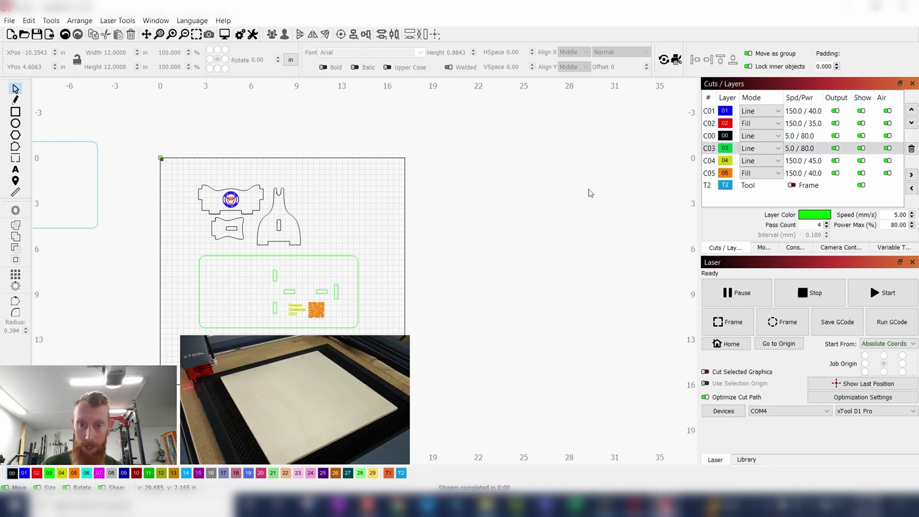